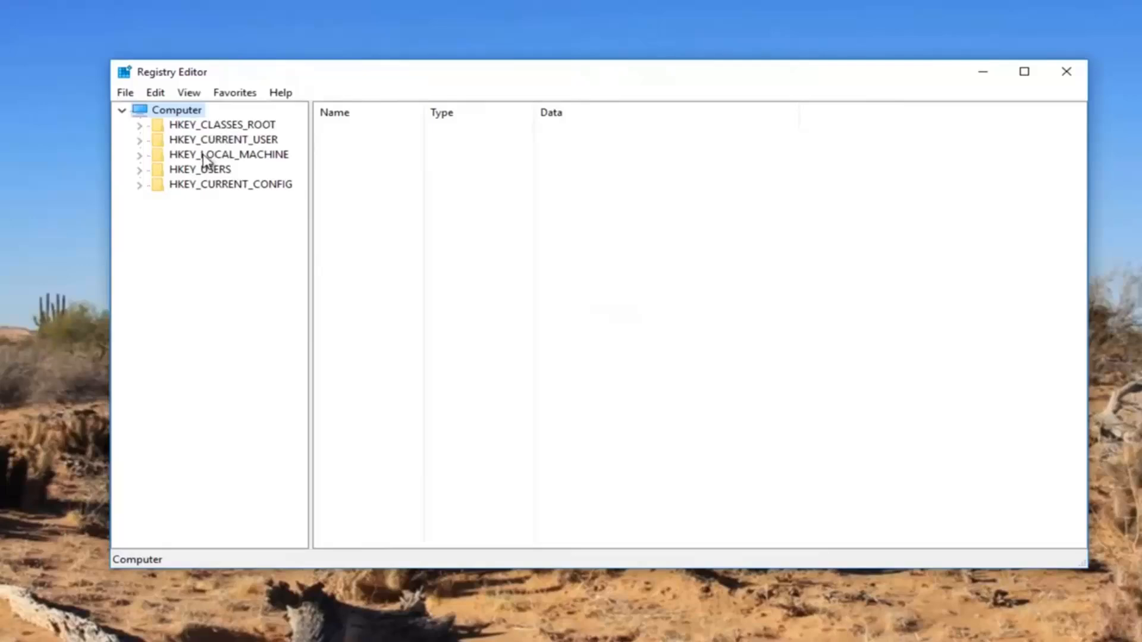
Expand the registry tree to HKEY_LOCAL_MACHINE\SYSTEM\CurrentControlSet\Control, widen the tree area, and select the Class key.
click(142, 156)
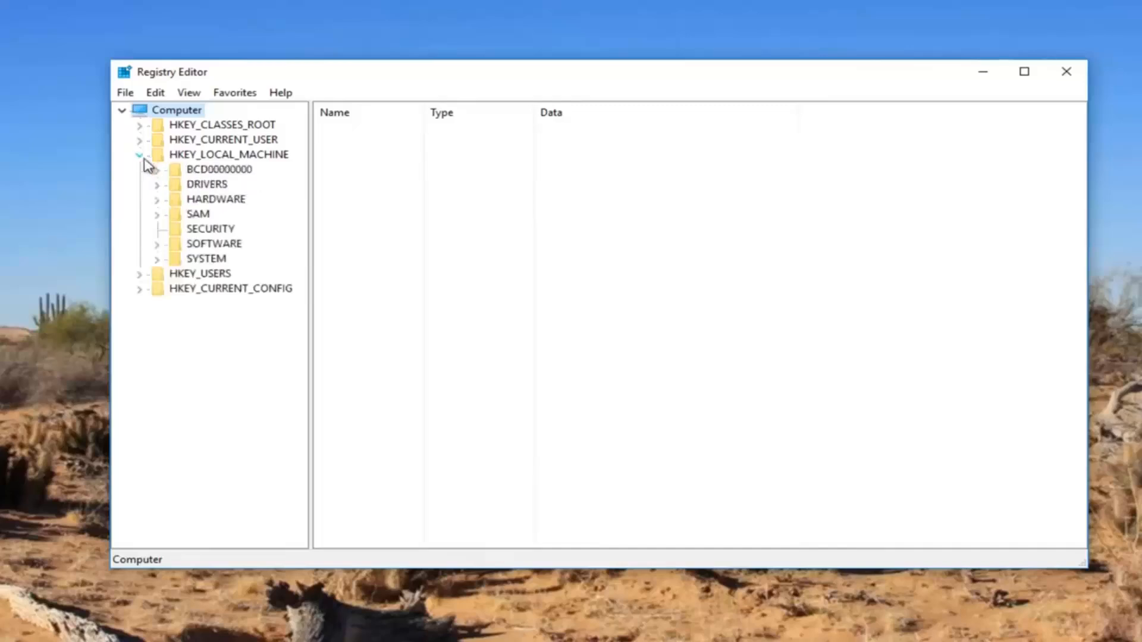
click(157, 260)
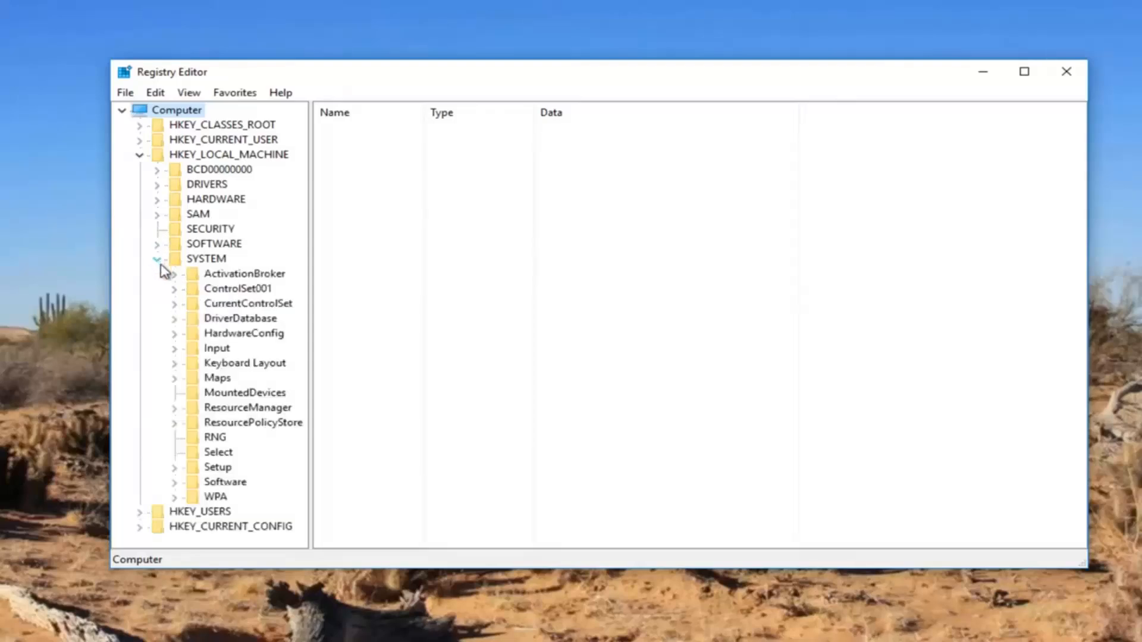
click(175, 305)
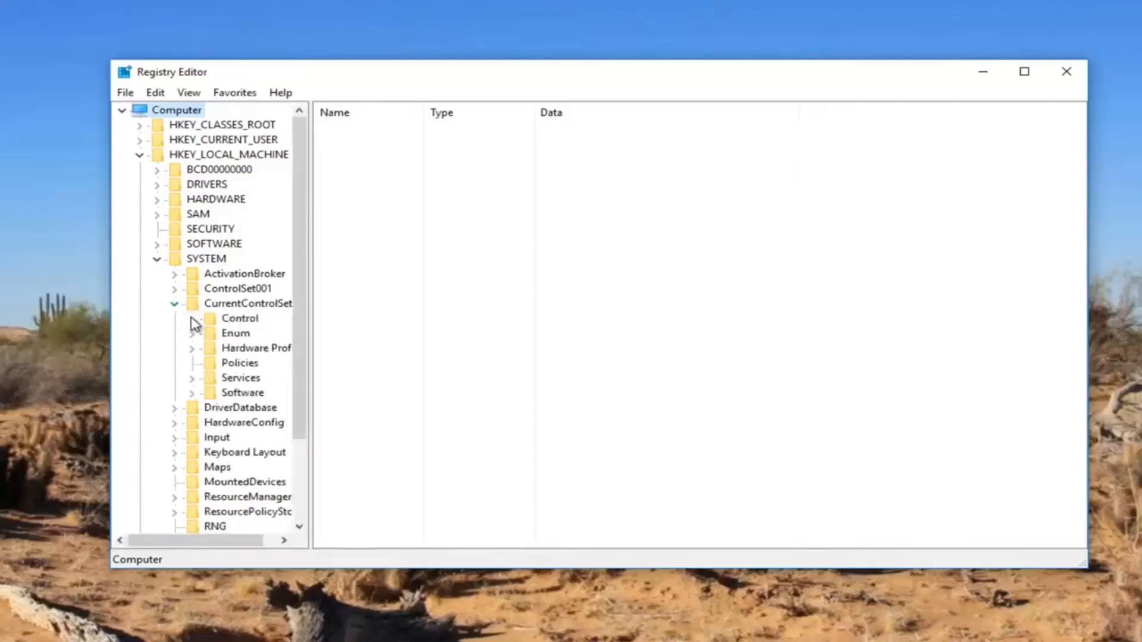
click(194, 321)
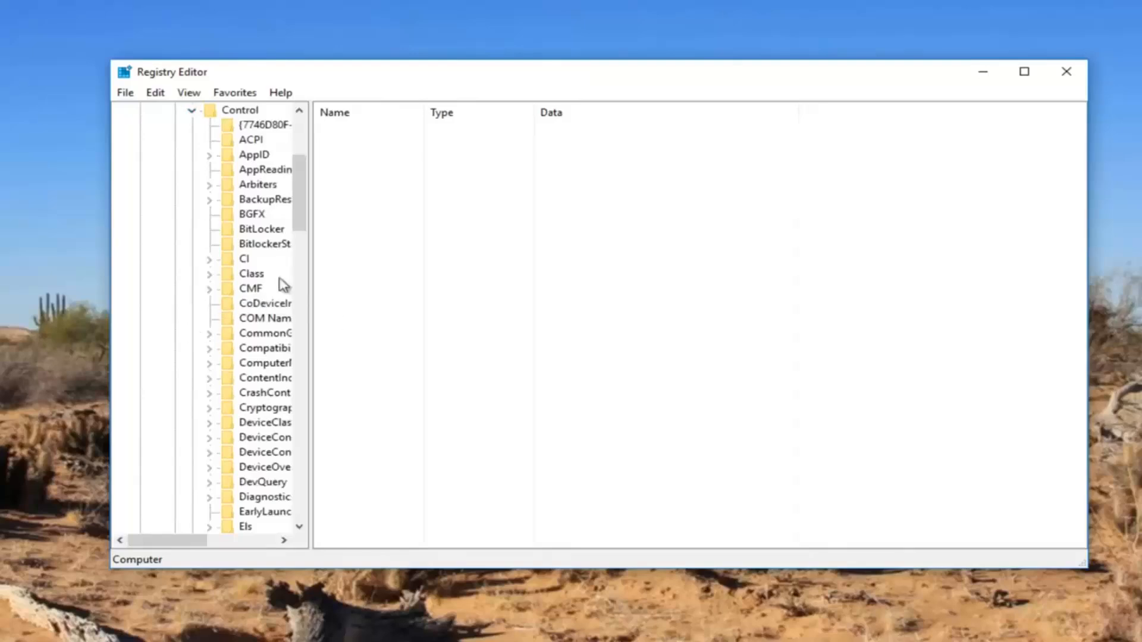
drag(310, 263, 419, 257)
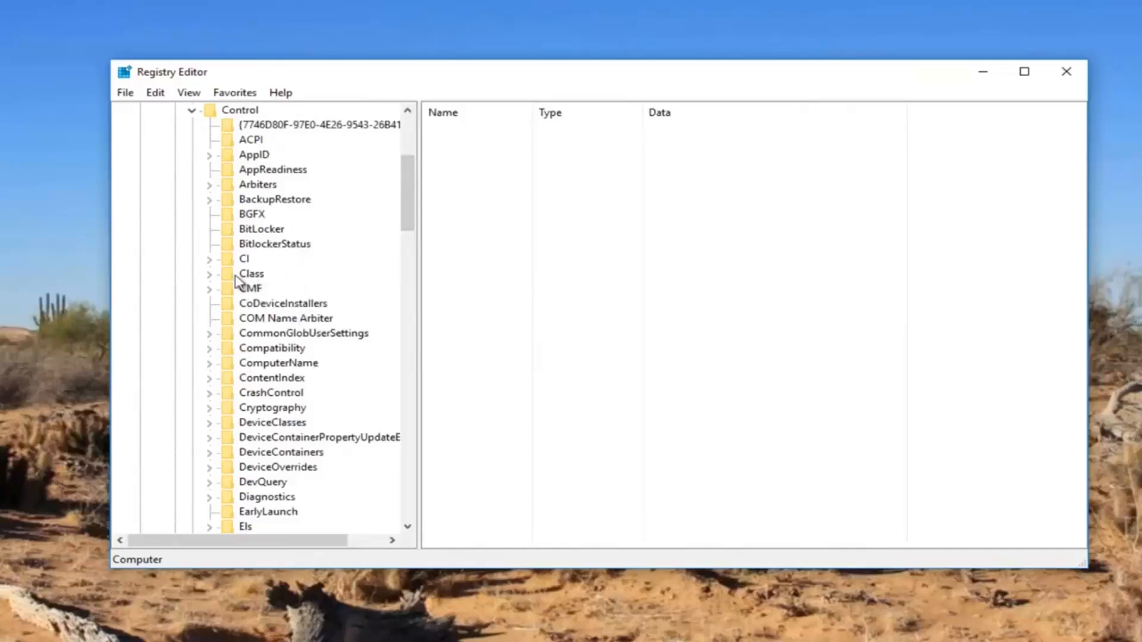
click(255, 276)
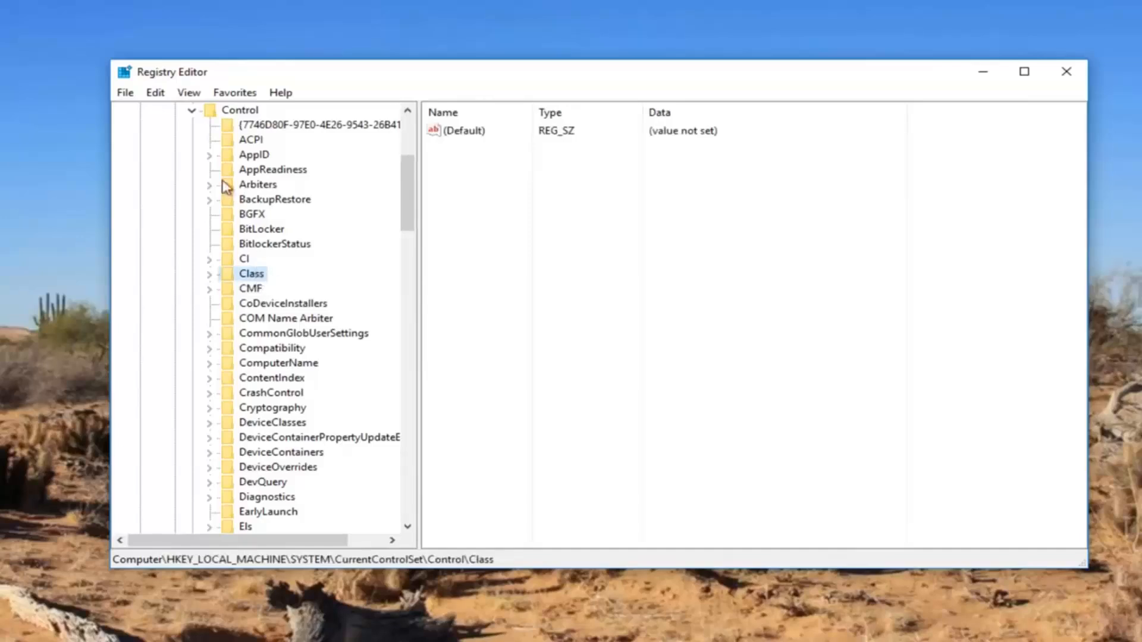
Open Find for the Class key and copy the keyboard GUID 4D36E96B-E325-11CE-BFC1-08002BE10318 from the Notepad notes.
click(156, 94)
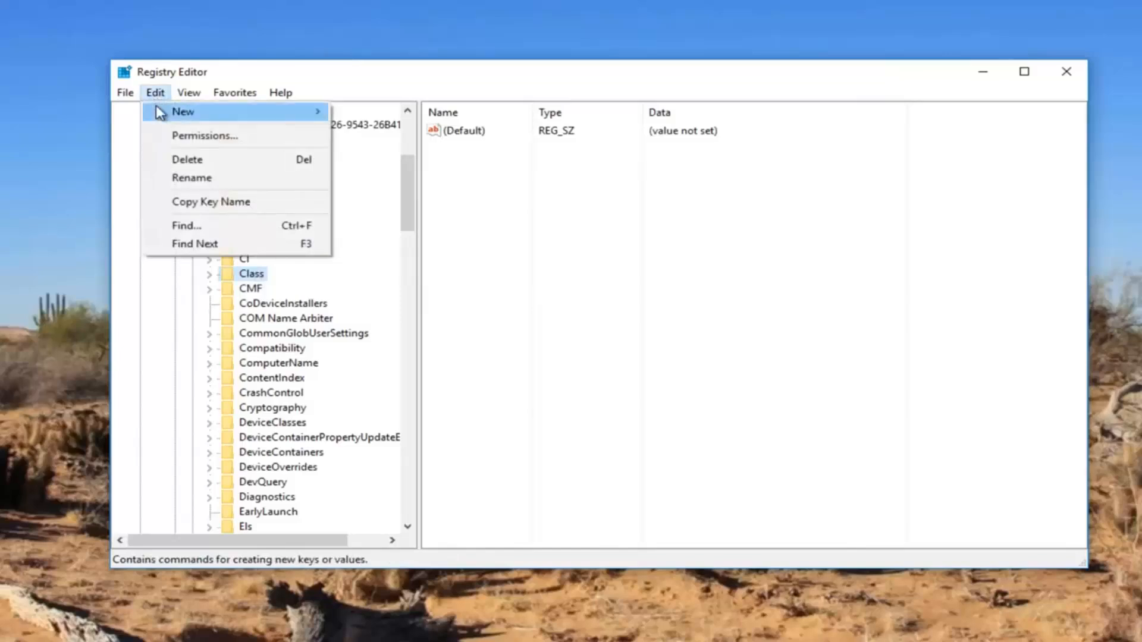
click(190, 227)
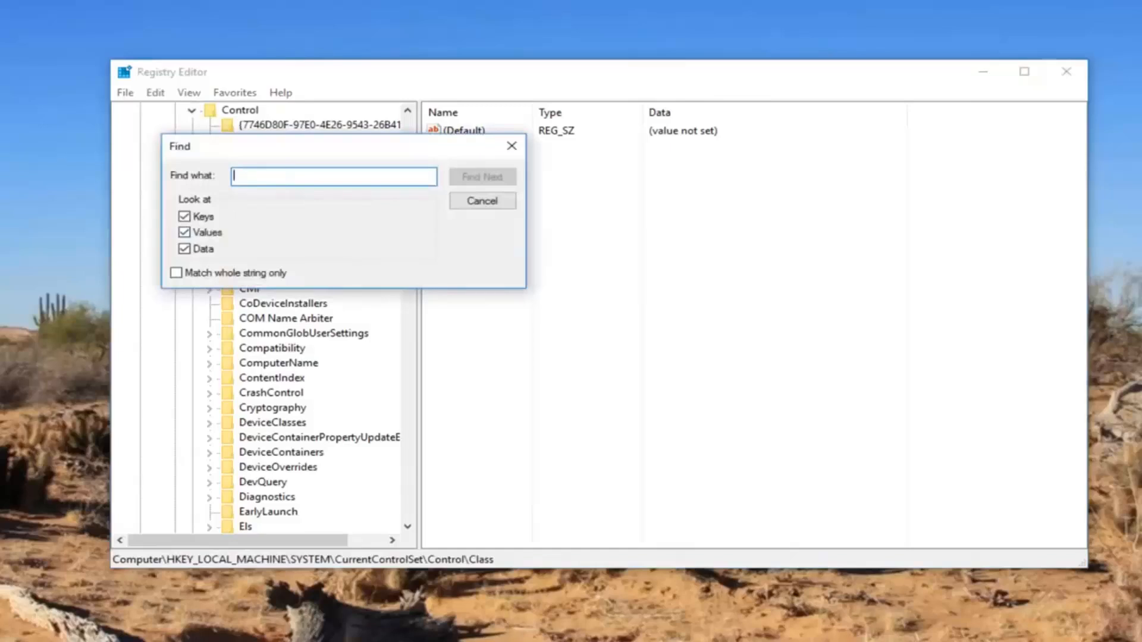
key(alt+Tab)
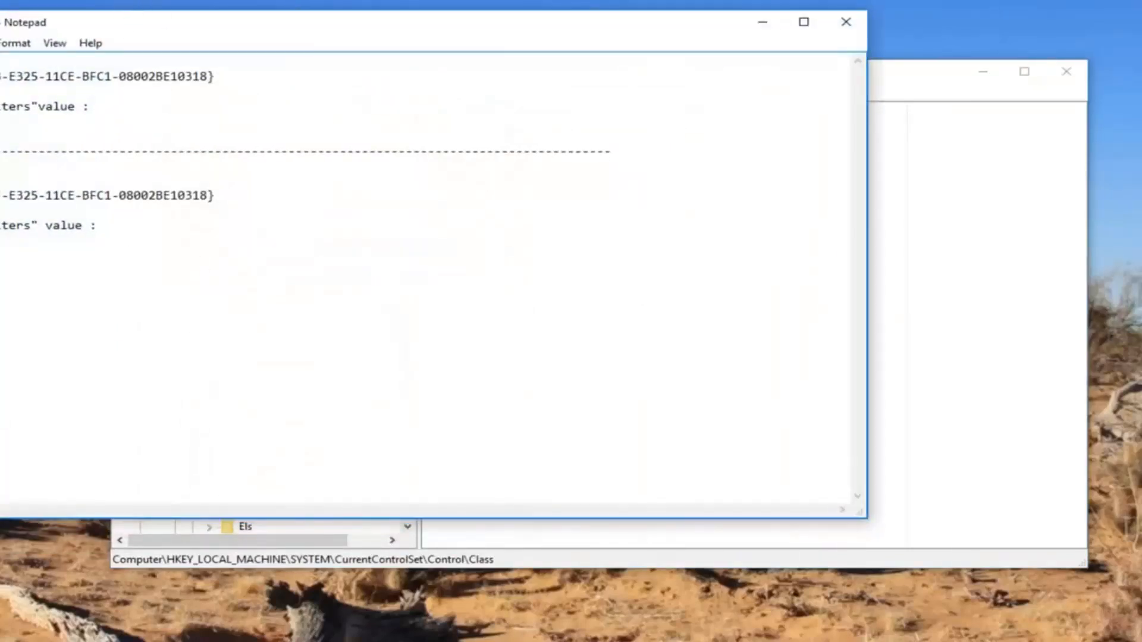
drag(112, 23, 340, 311)
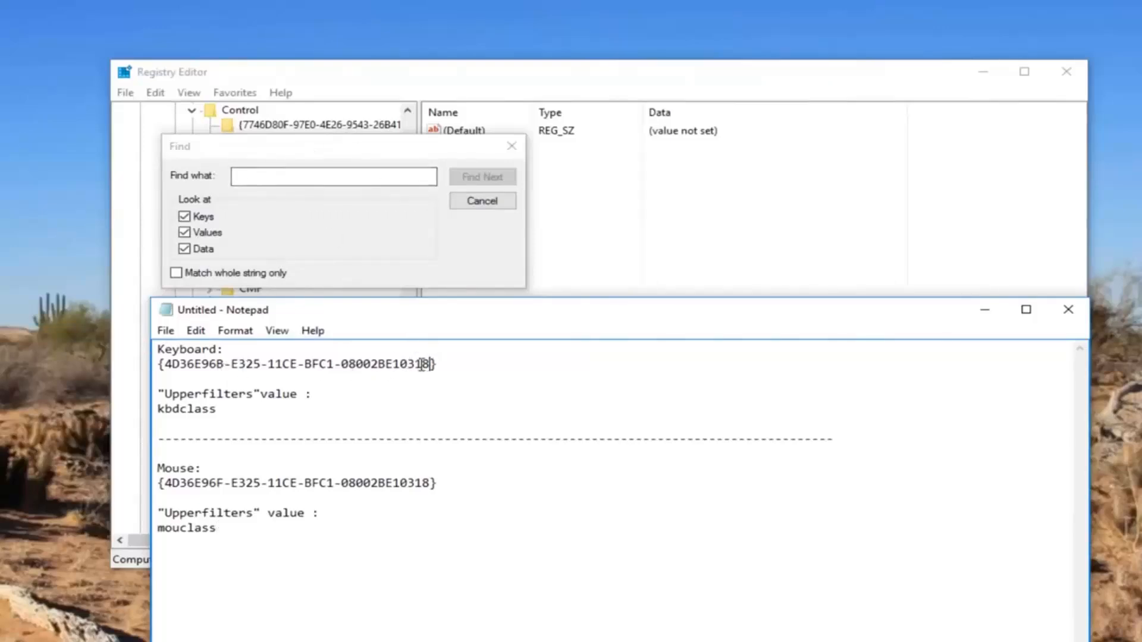
drag(426, 365, 165, 364)
right_click(166, 365)
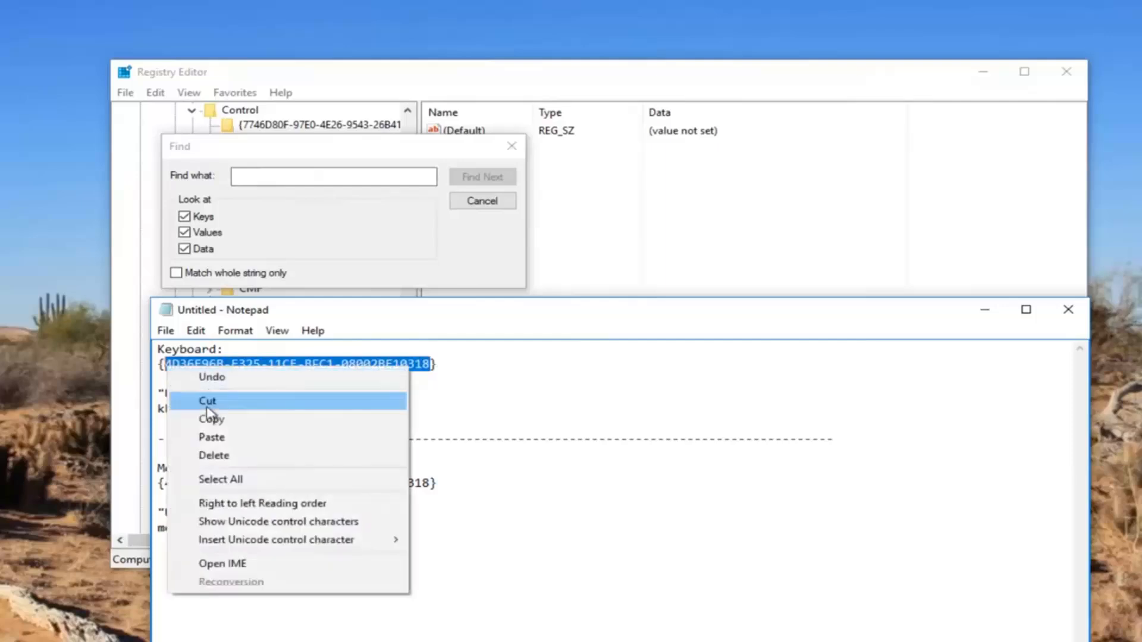
click(211, 419)
Return to Registry Editor and search for the copied keyboard GUID.
click(985, 309)
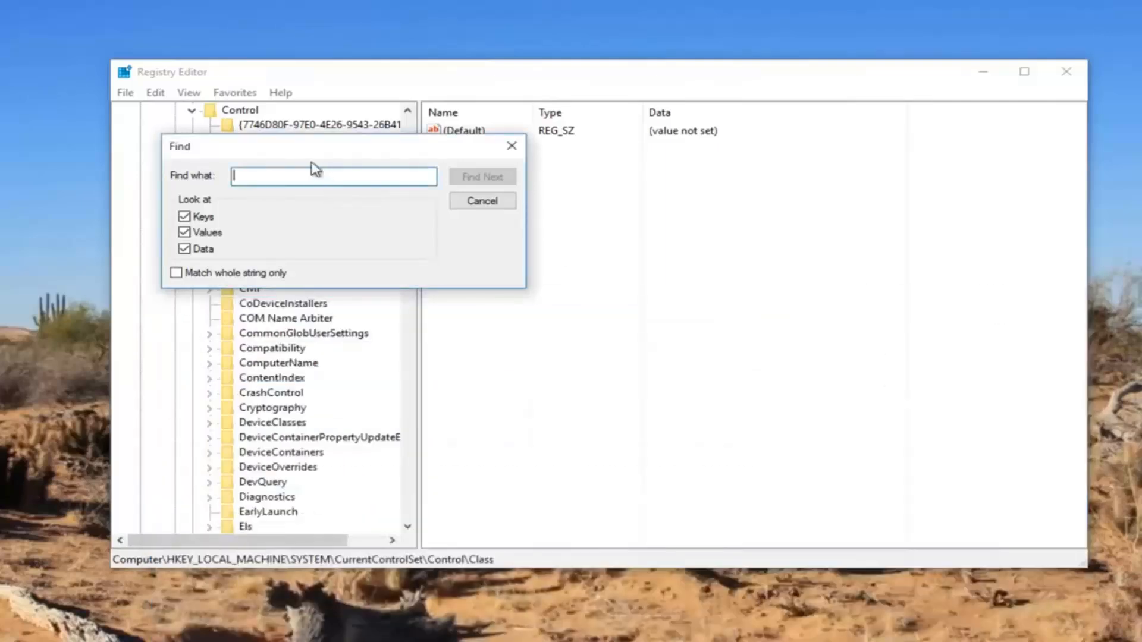
right_click(316, 172)
click(331, 241)
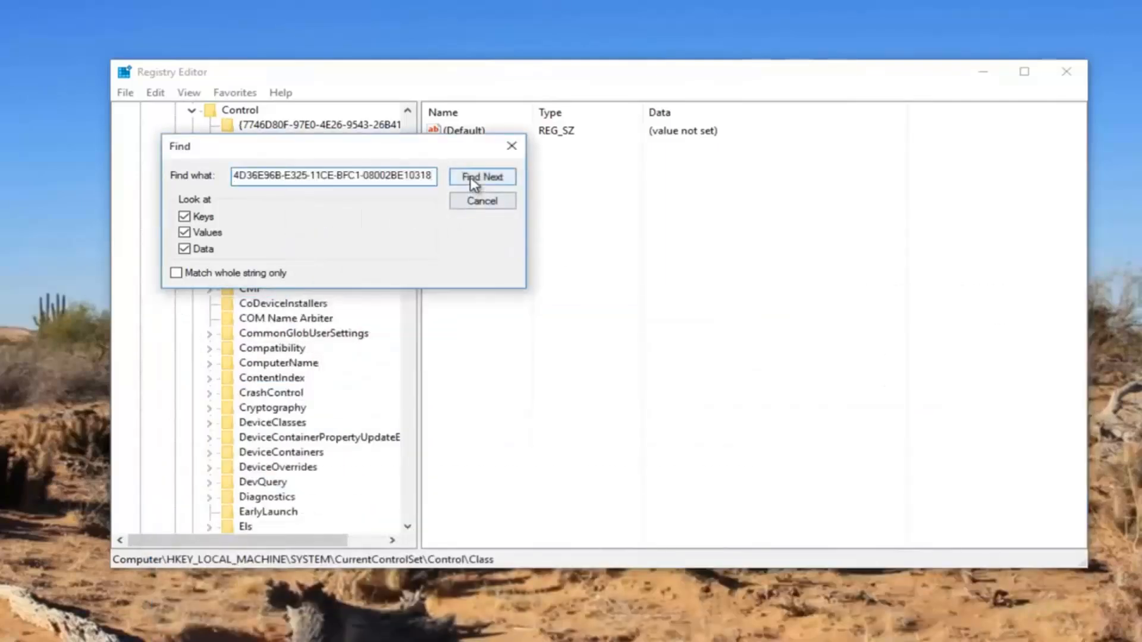
click(474, 178)
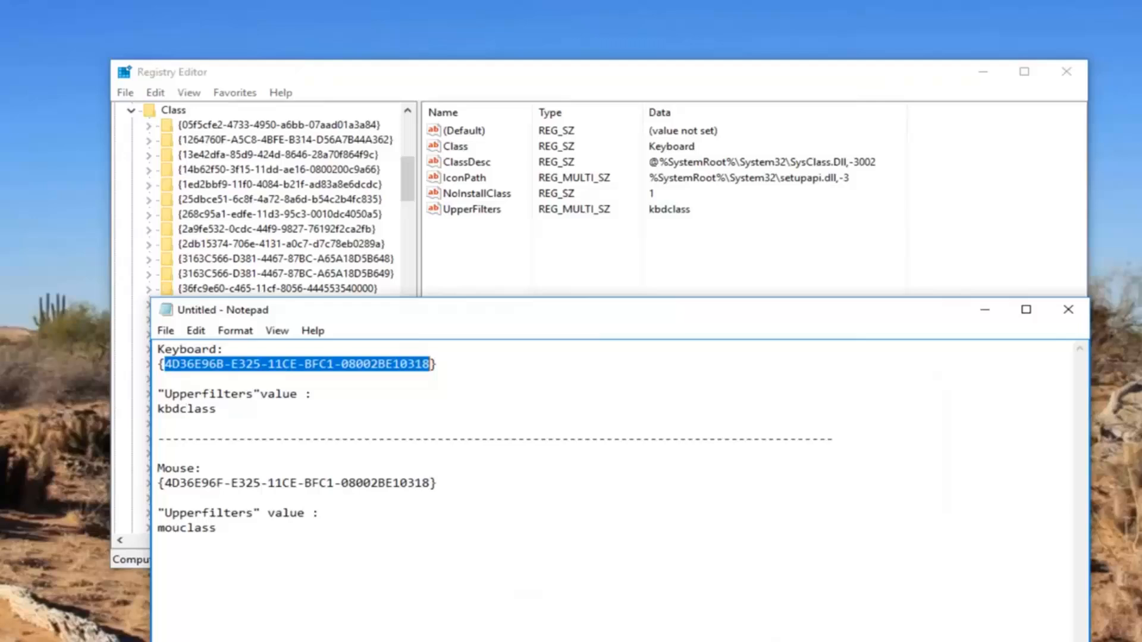
Delete the UpperFilters value from the keyboard class key {4d36e96b-e325-11ce-bfc1-08002be10318}.
click(985, 309)
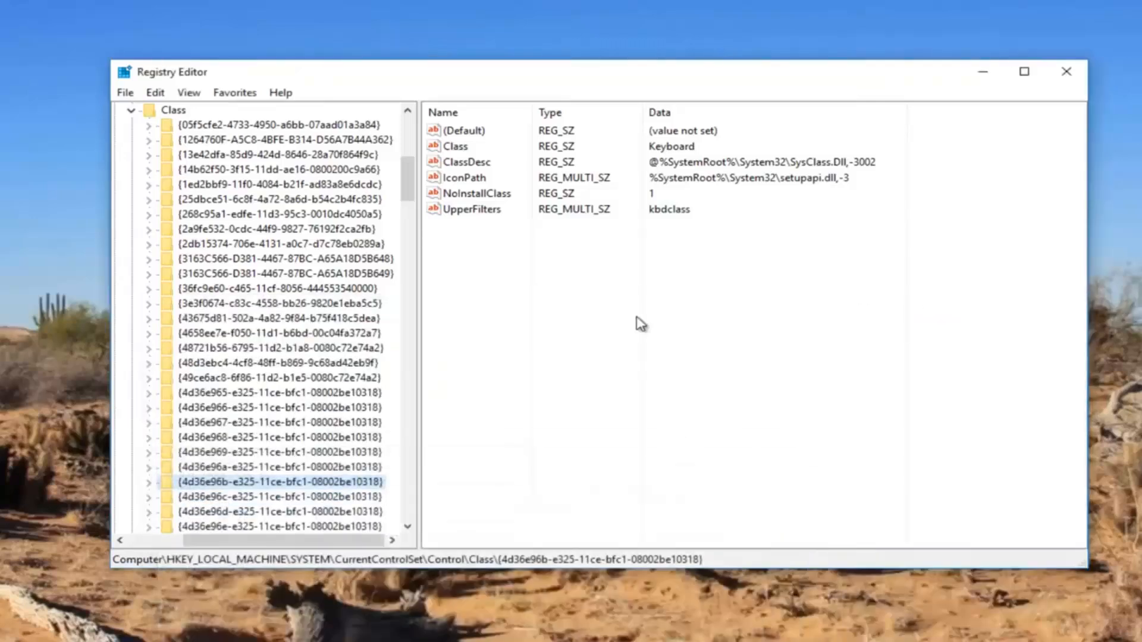
right_click(463, 214)
click(502, 261)
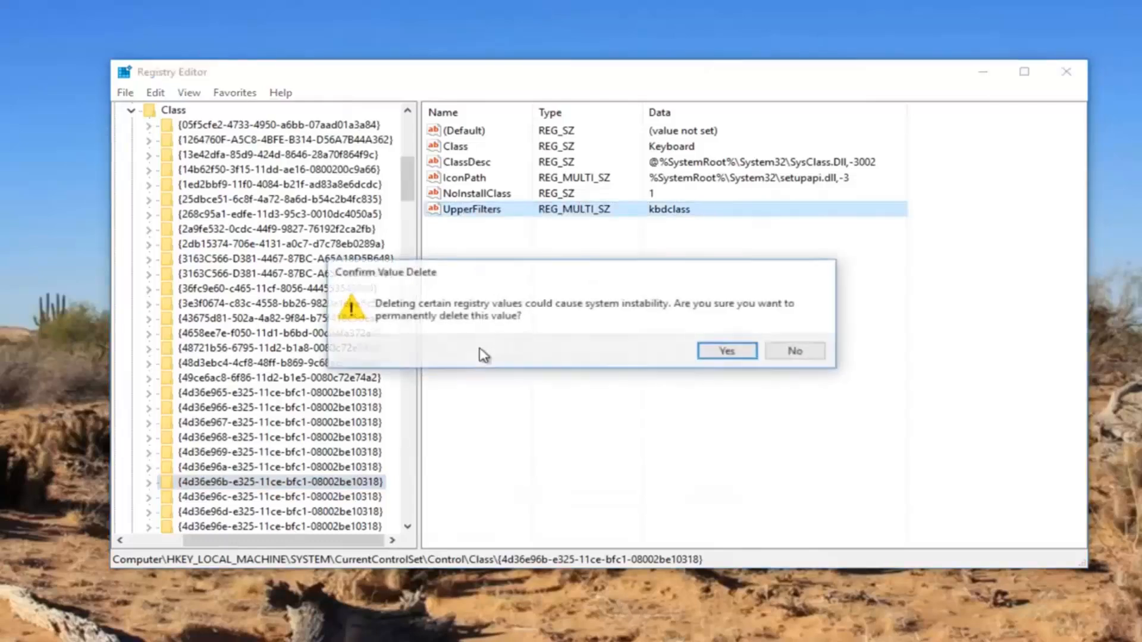
click(713, 354)
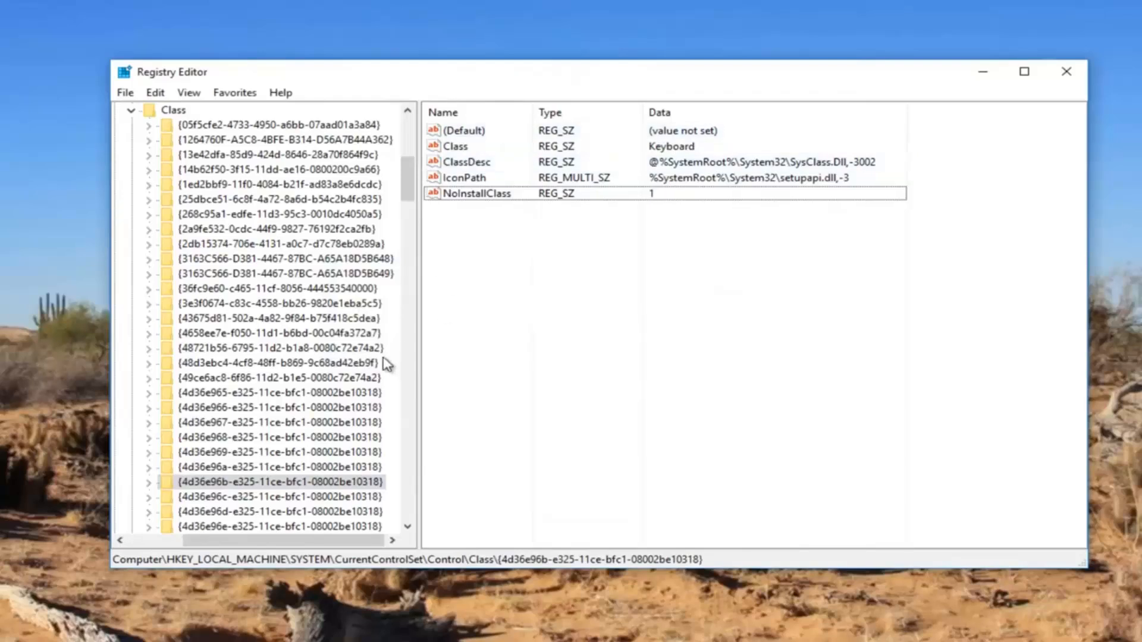
Create a new Multi-String Value named Upperfilters in the {4d36e96b-e325-11ce-bfc1-08002be10318} key.
right_click(211, 490)
mouse_move(244, 522)
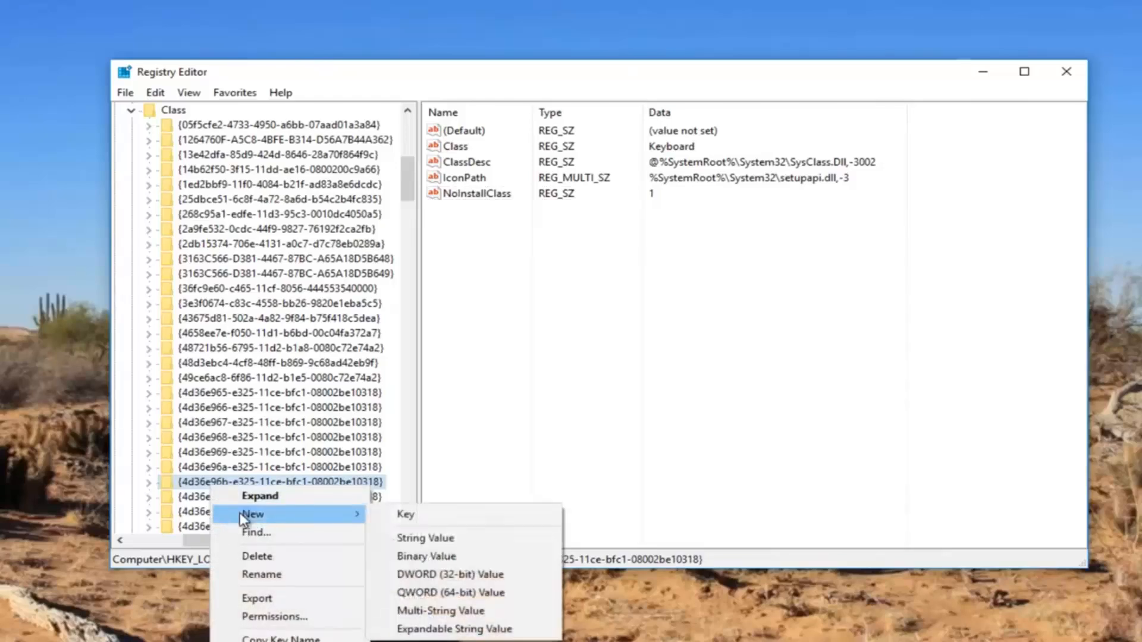
click(456, 611)
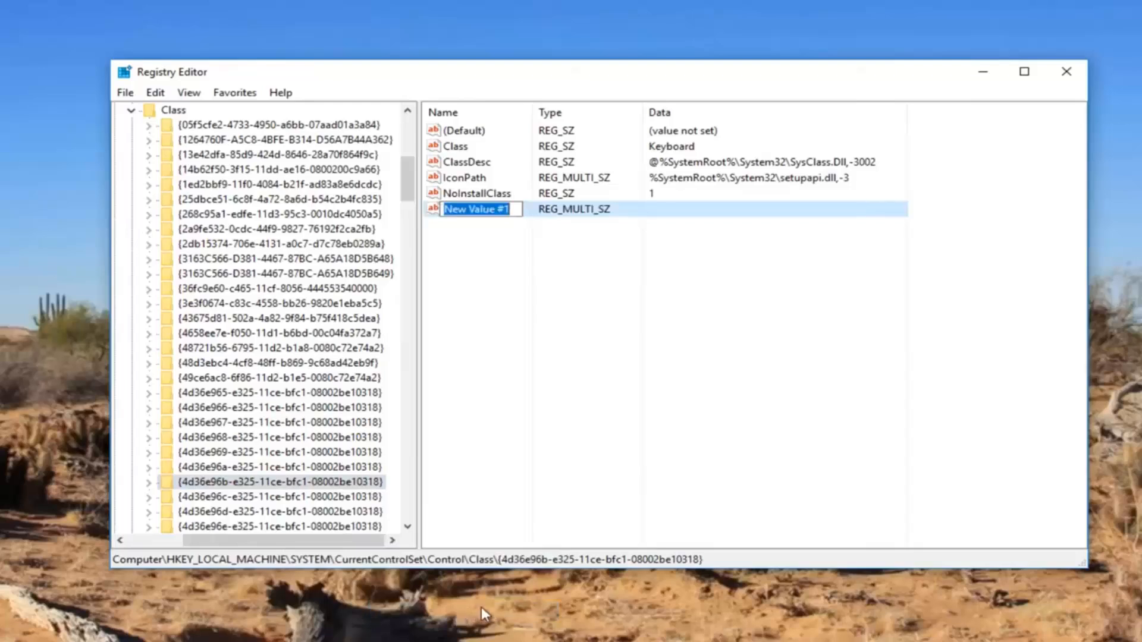
text(Up)
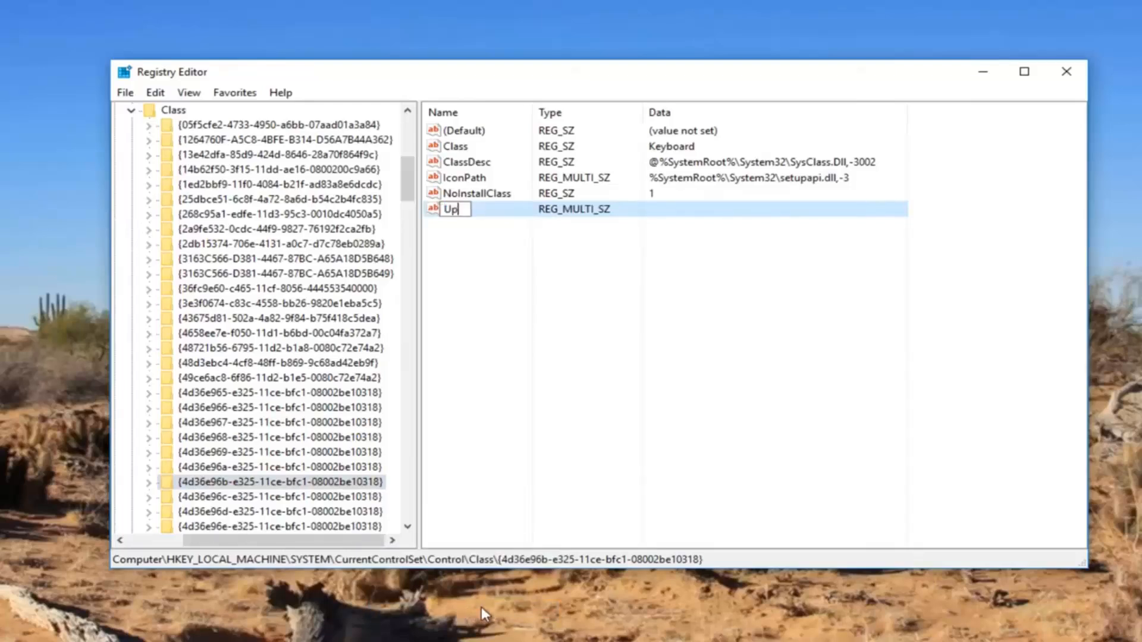
text(perfilters)
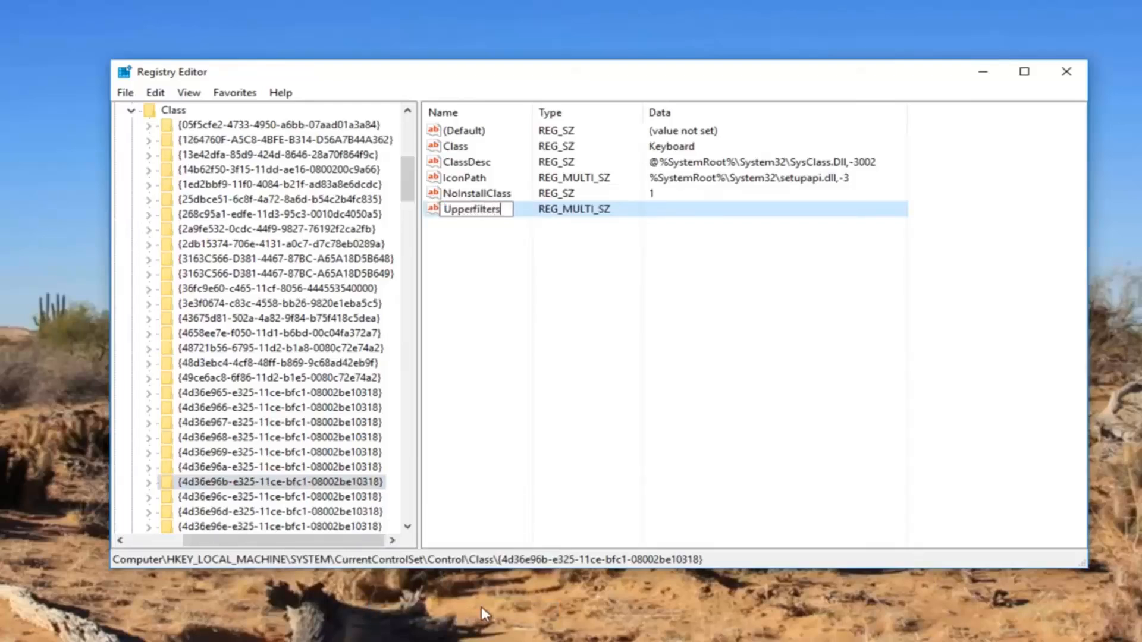
key(Return)
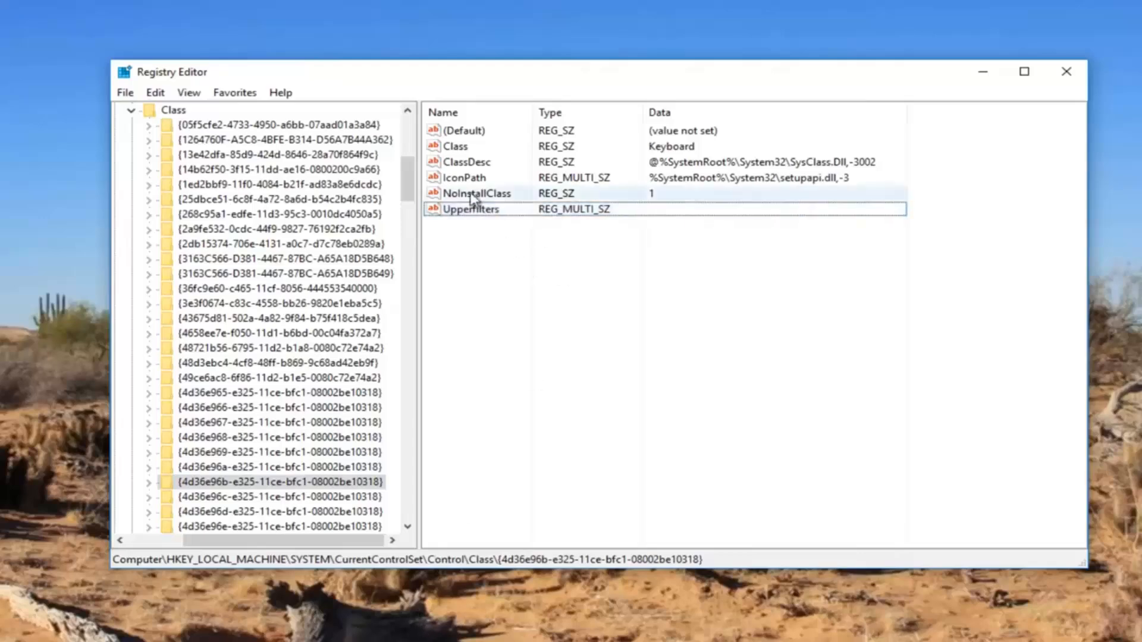
Check the keyboard's Upperfilters entry in the Notepad notes, then return to Registry Editor.
click(254, 641)
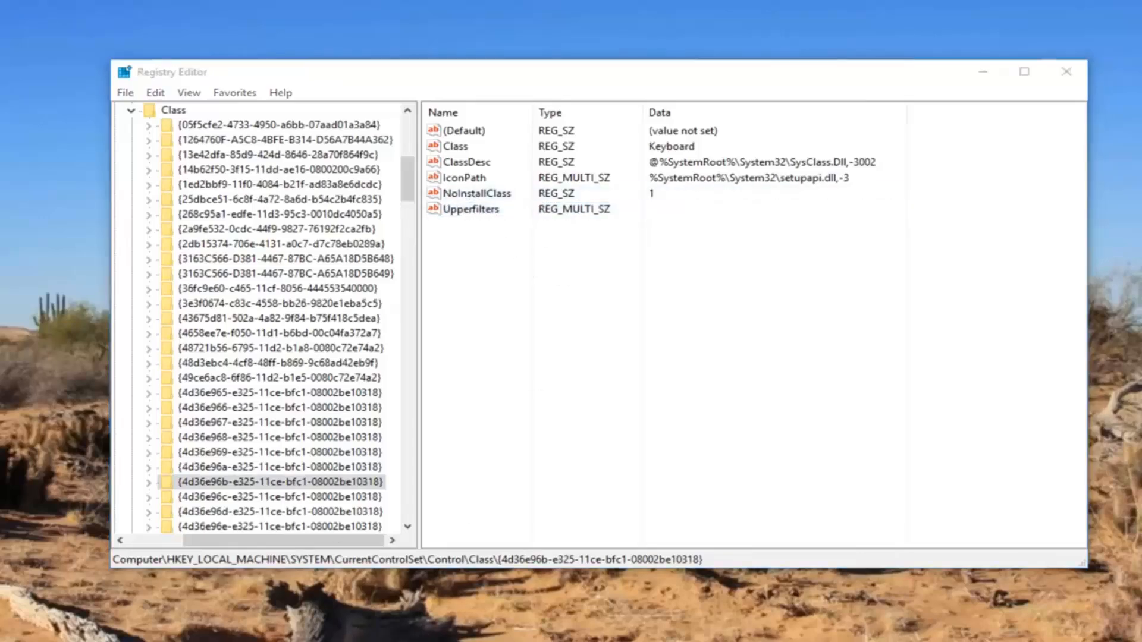
click(195, 394)
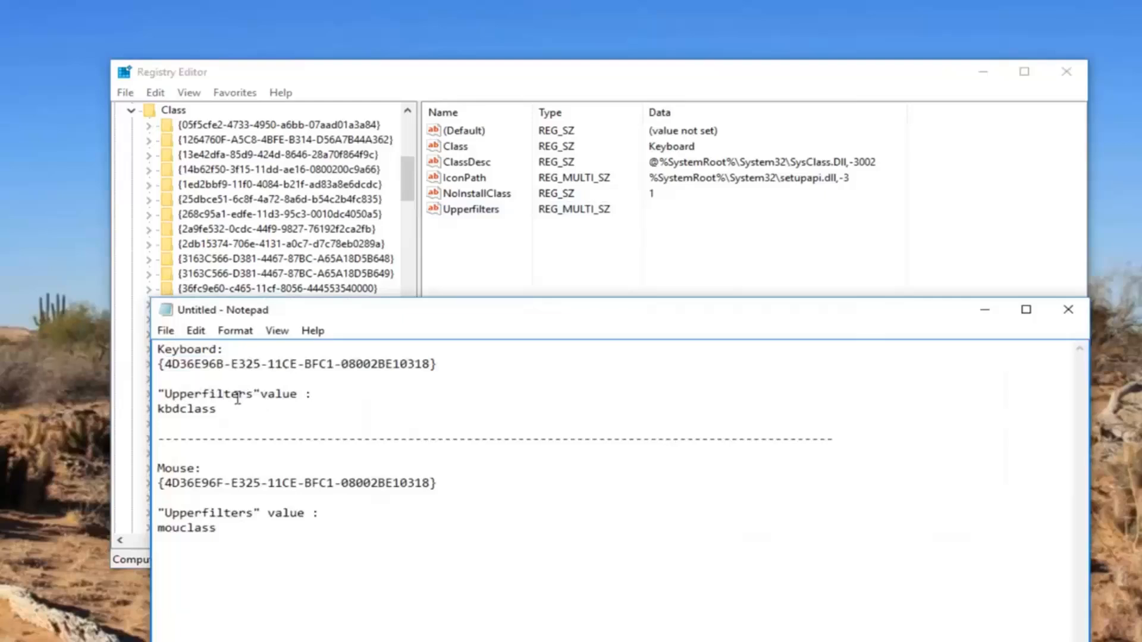
click(570, 74)
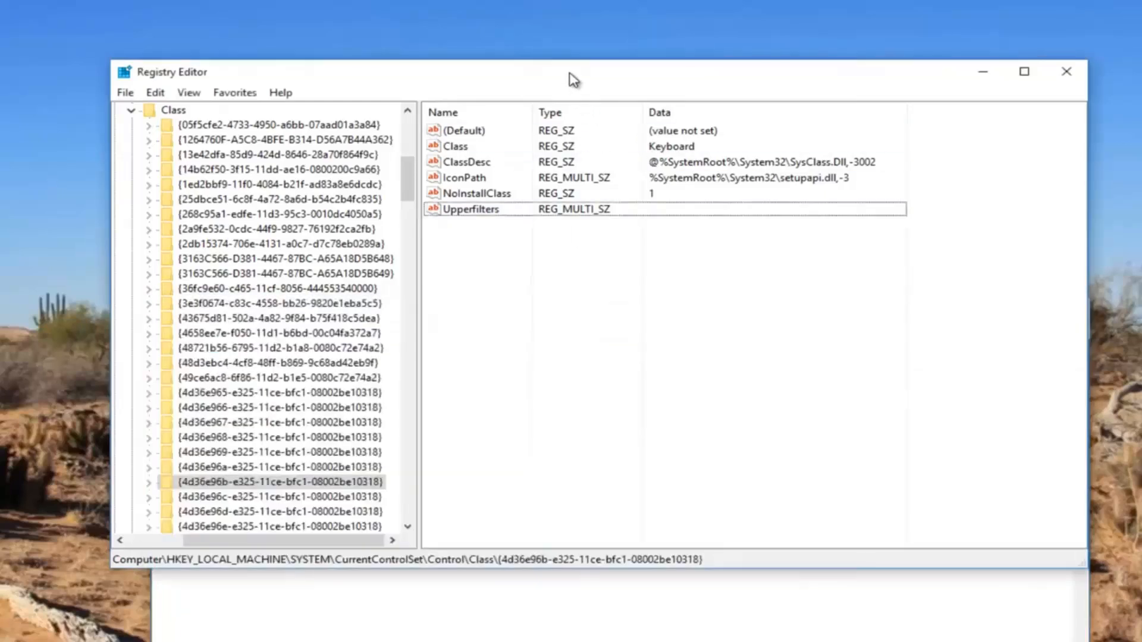
Set the value data of Upperfilters to kbdclass, copied from the keyboard section of the Notepad notes.
right_click(467, 216)
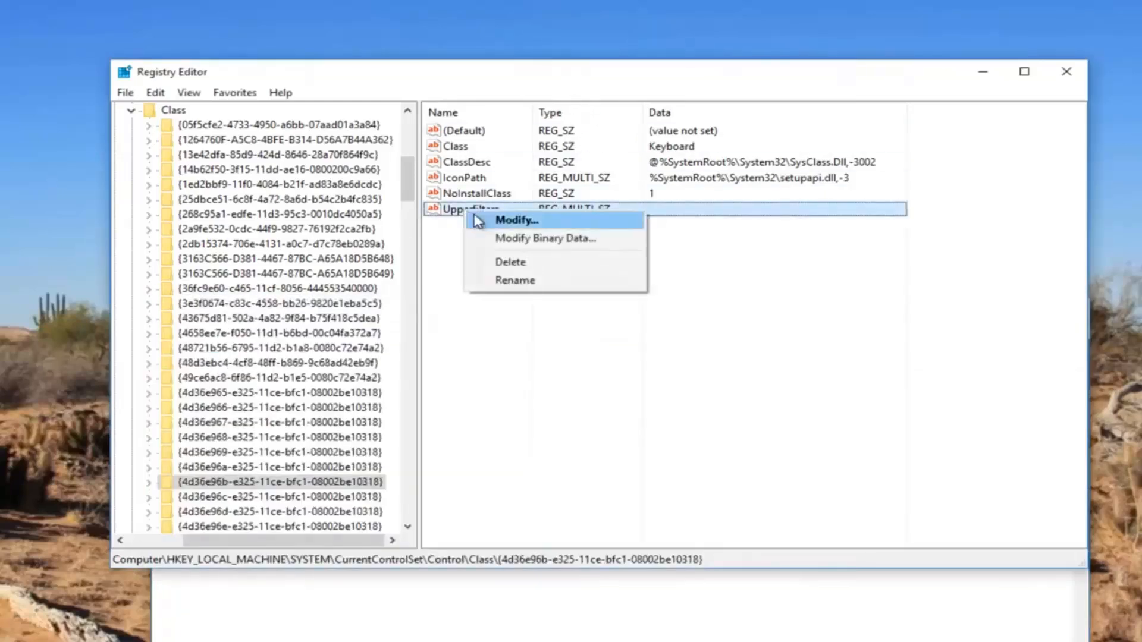
click(507, 222)
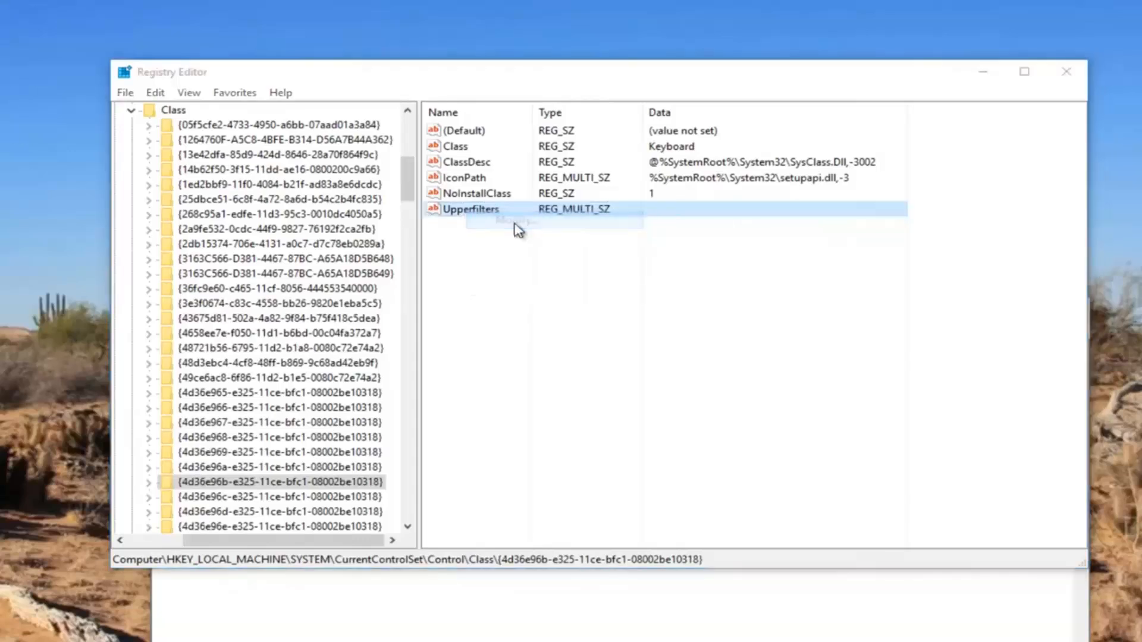
click(297, 632)
double_click(196, 408)
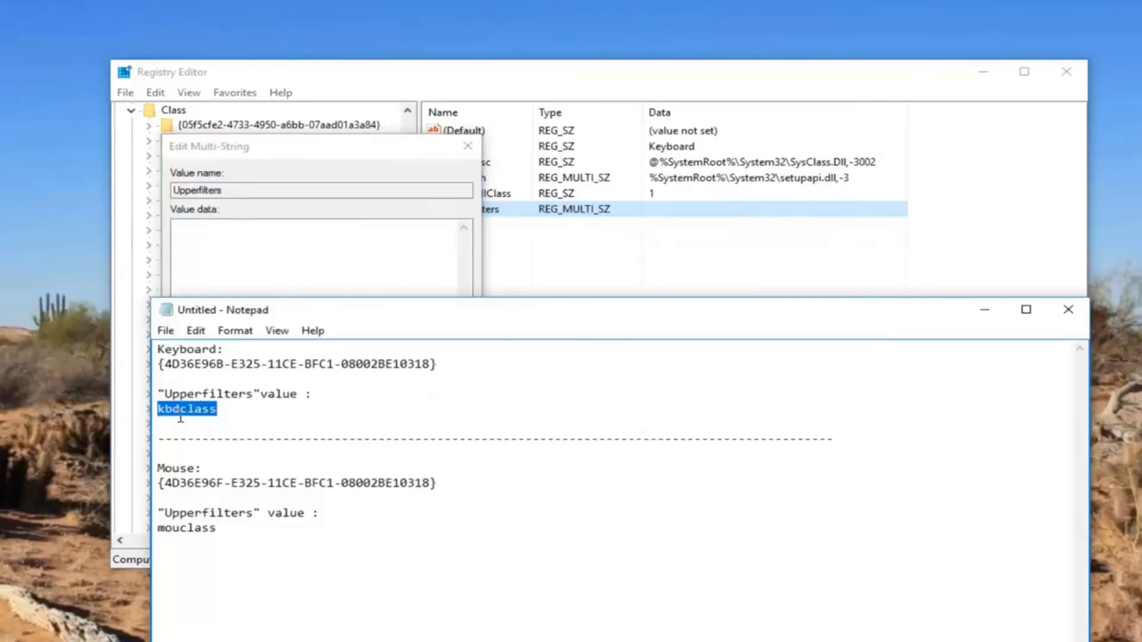
right_click(189, 410)
click(229, 461)
click(985, 311)
right_click(230, 245)
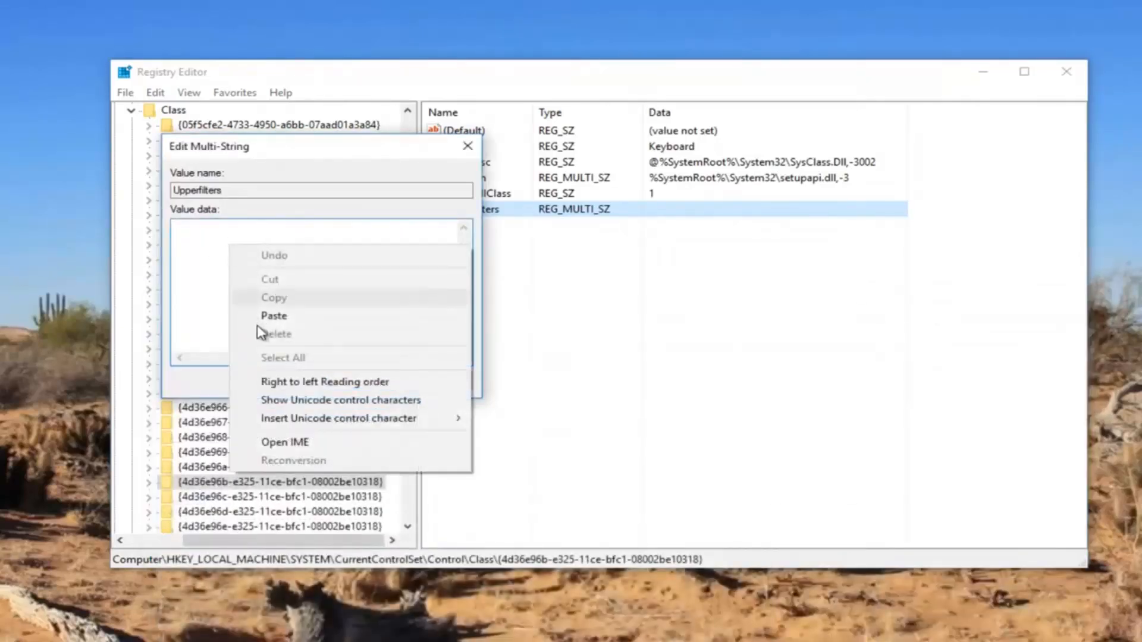
click(263, 315)
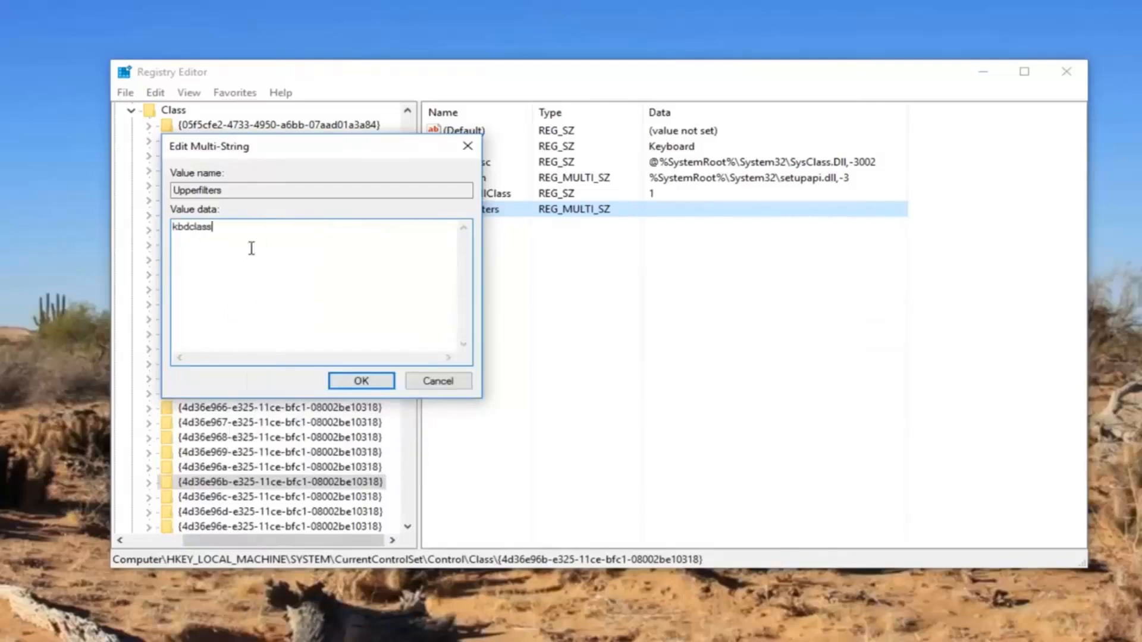
click(360, 383)
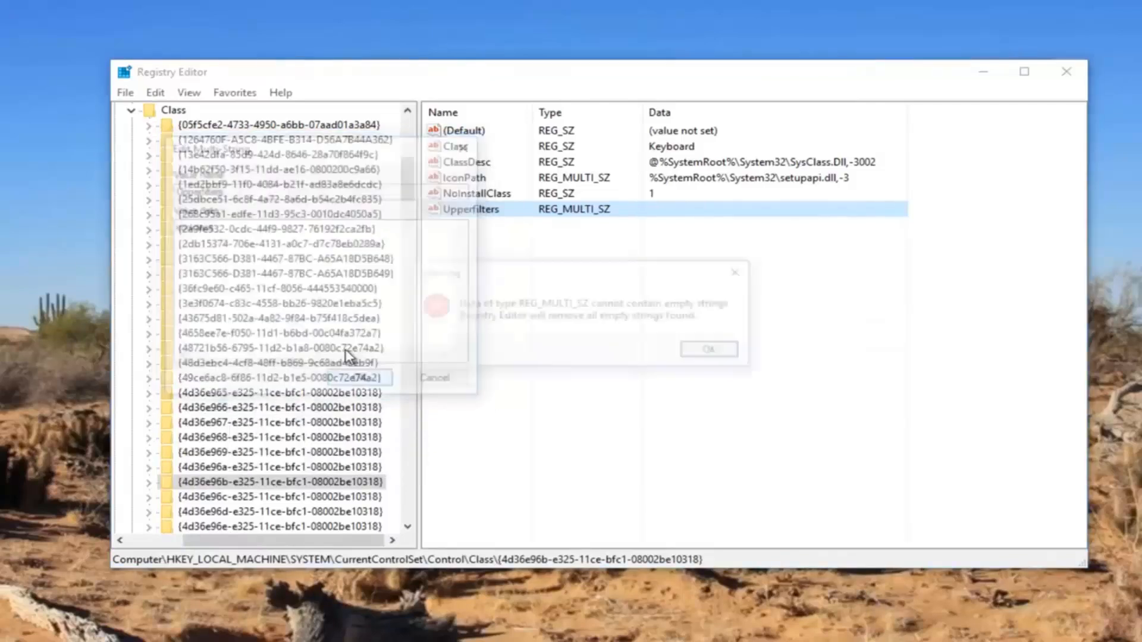
click(710, 354)
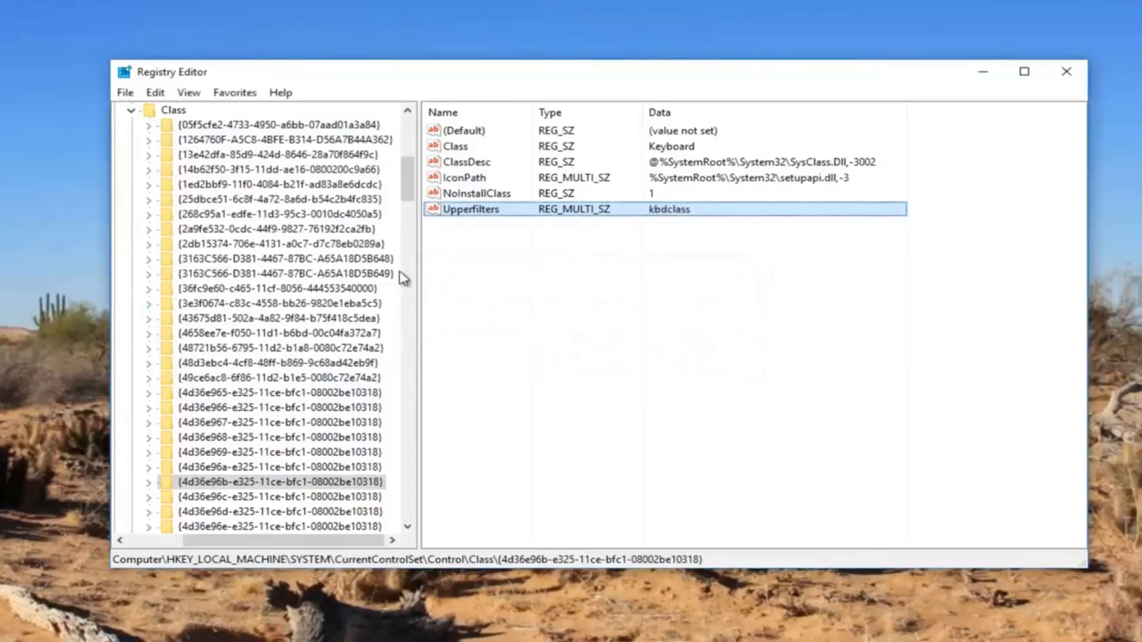
click(529, 300)
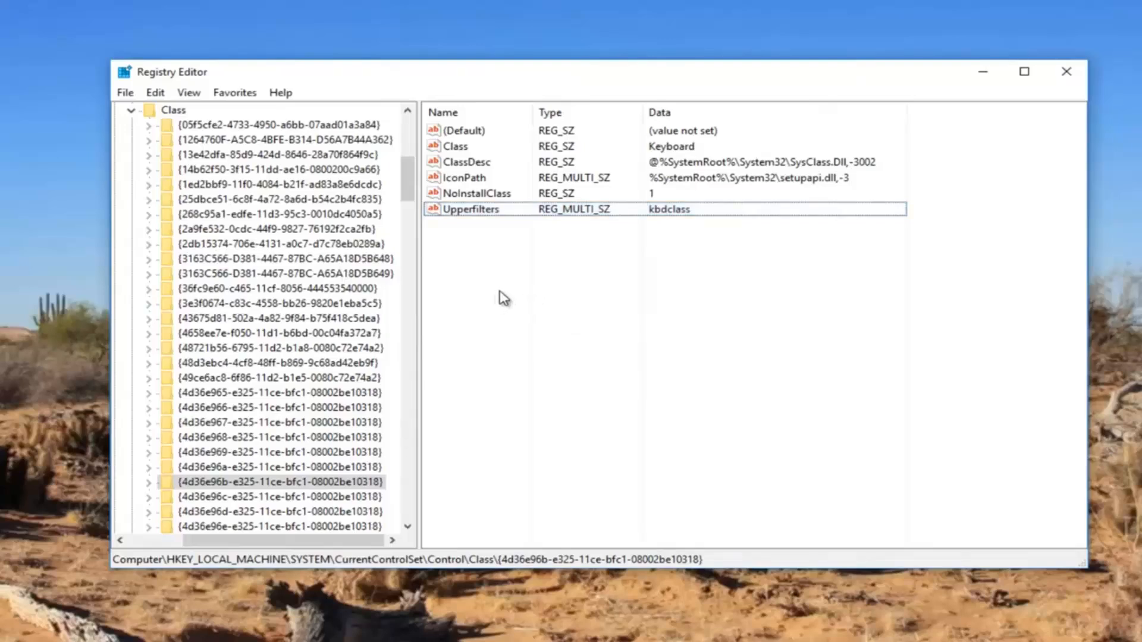
Start a new search from the Class key and clear the previous search term.
click(170, 111)
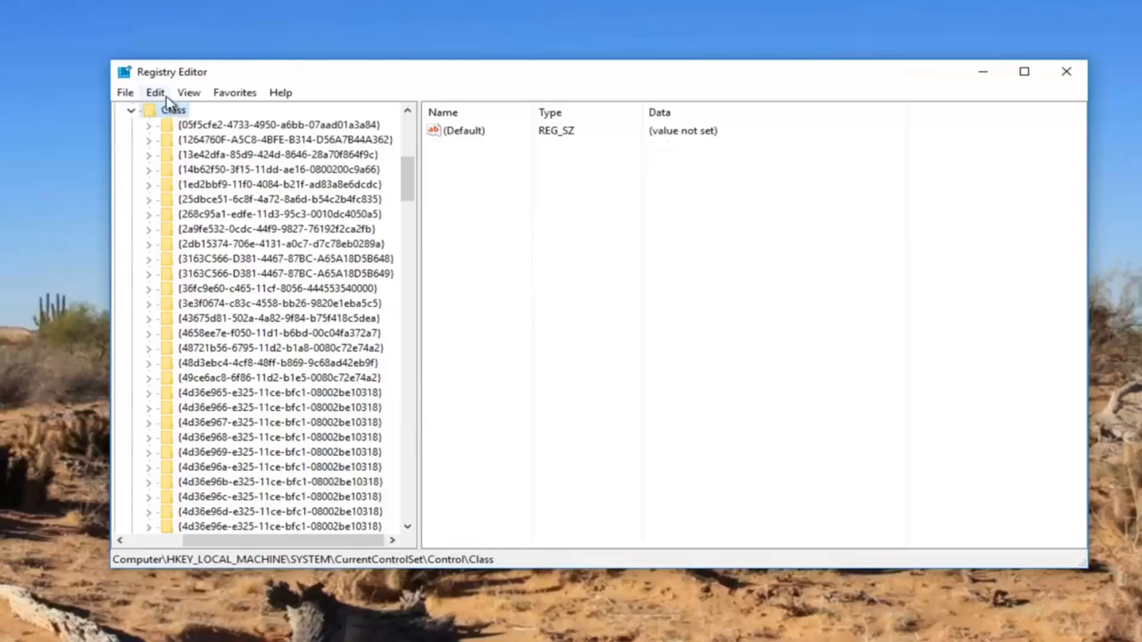
click(157, 94)
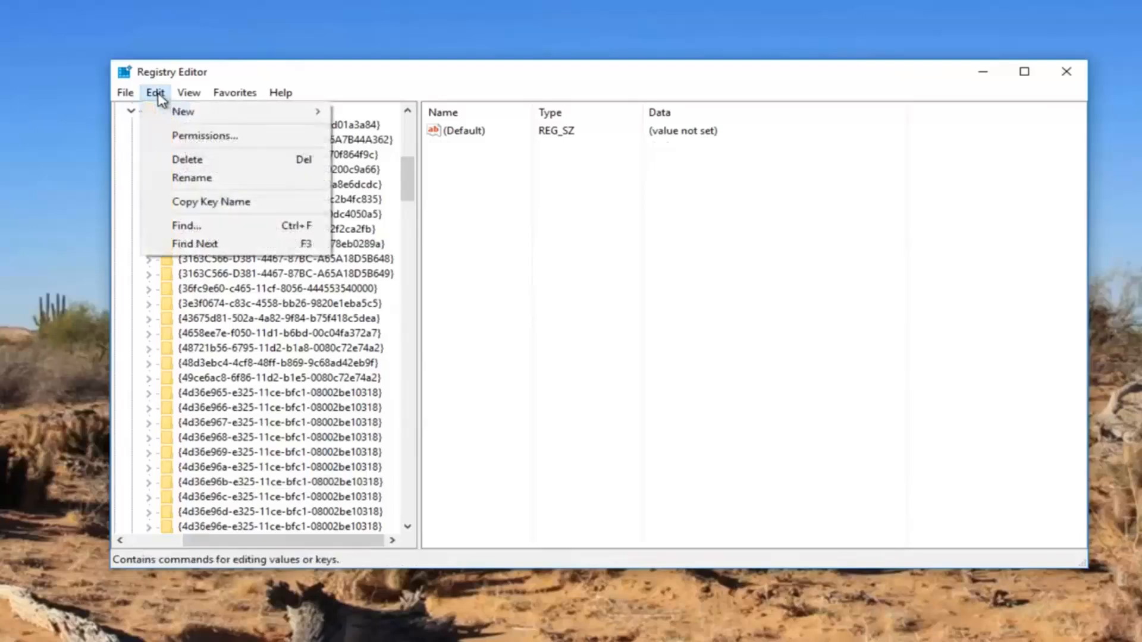
click(191, 230)
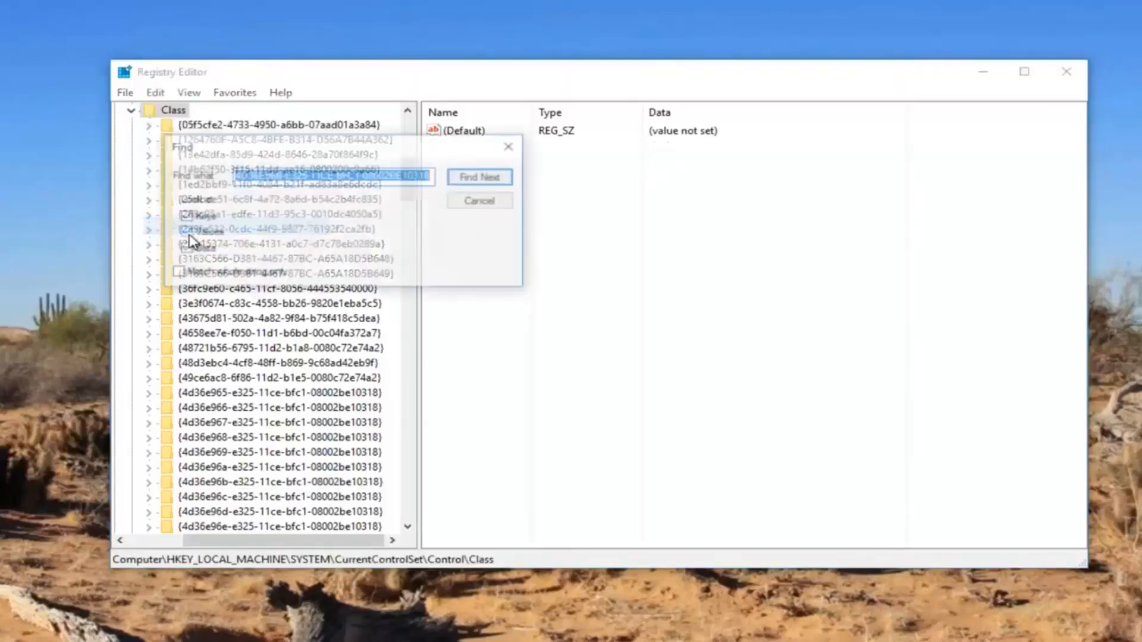
key(BackSpace)
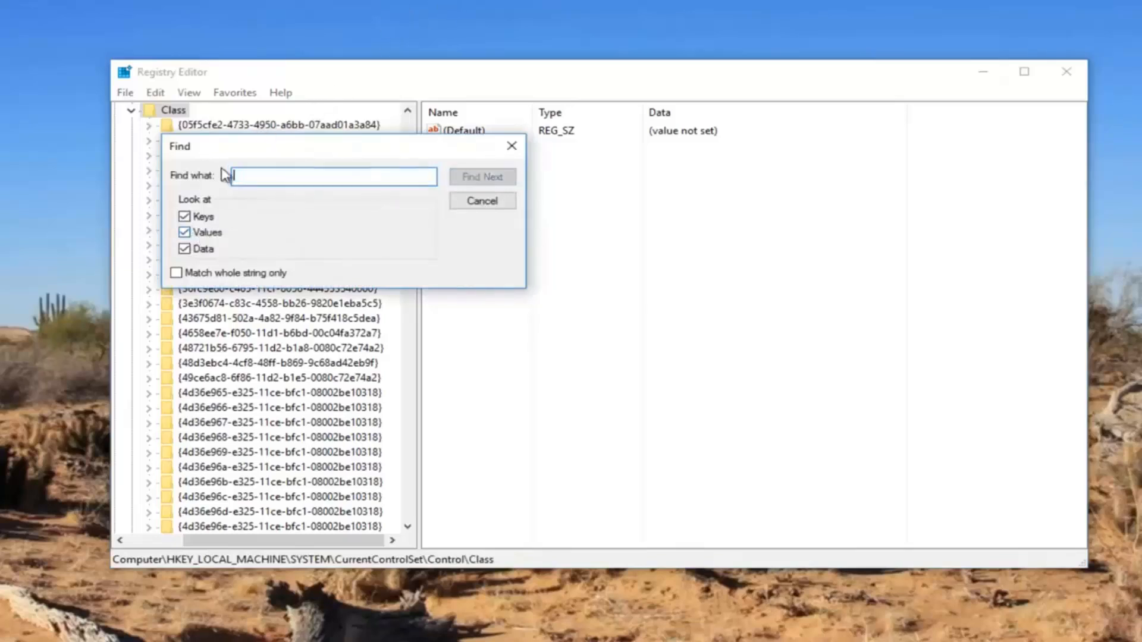
Copy the mouse GUID 4D36E96F-E325-11CE-BFC1-08002BE10318 from the Notepad notes and search for it in Registry Editor.
key(alt+Tab)
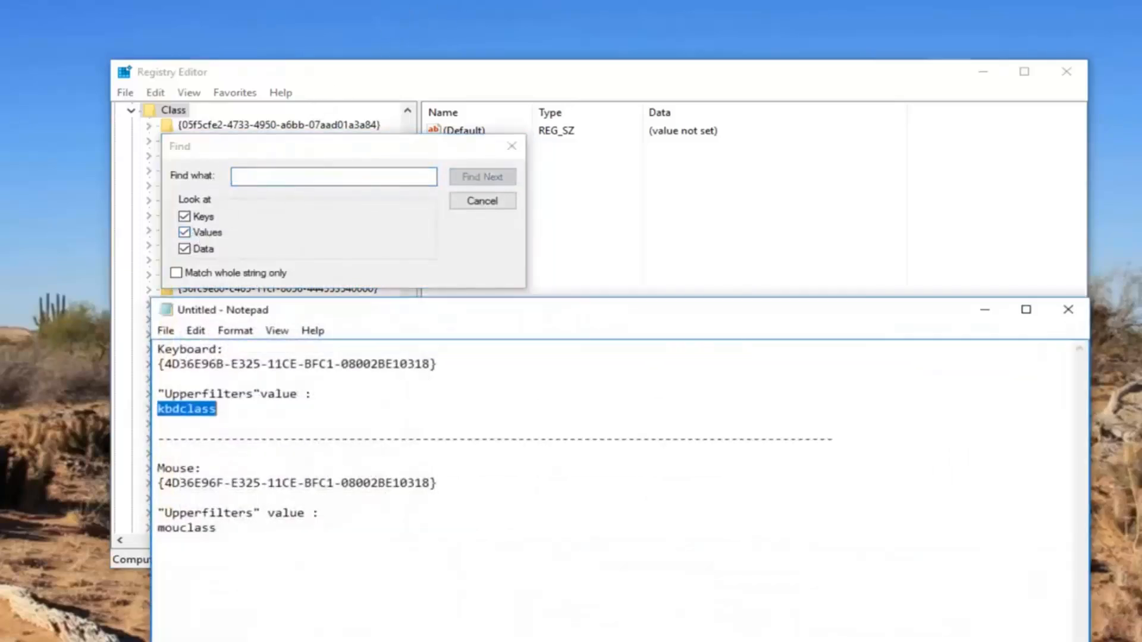
drag(429, 482, 167, 483)
right_click(170, 486)
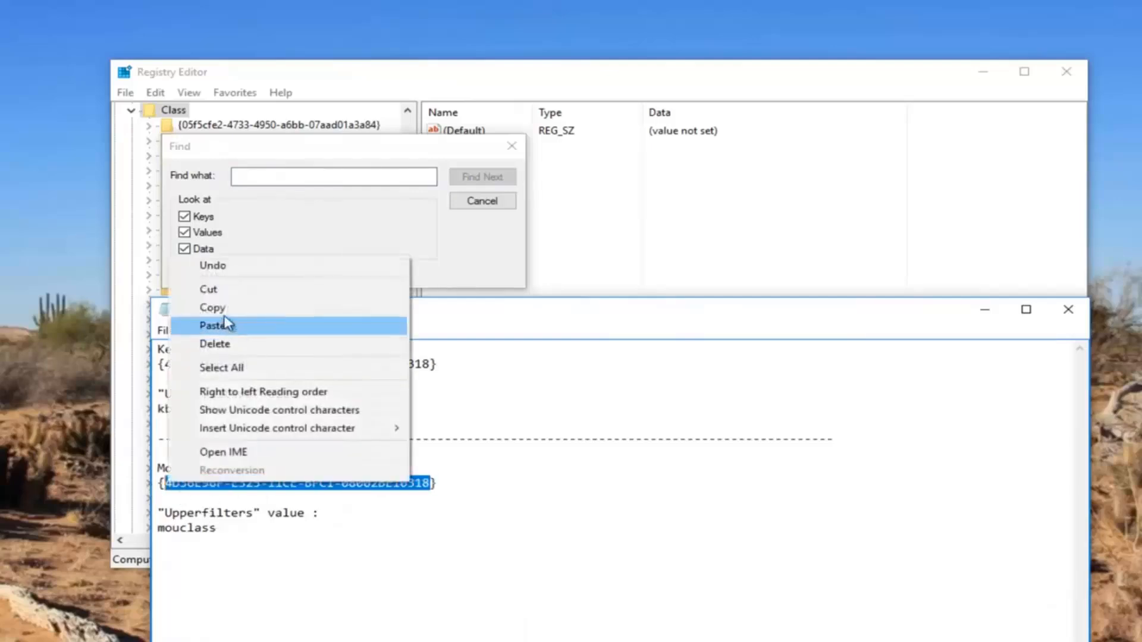
click(225, 307)
click(986, 309)
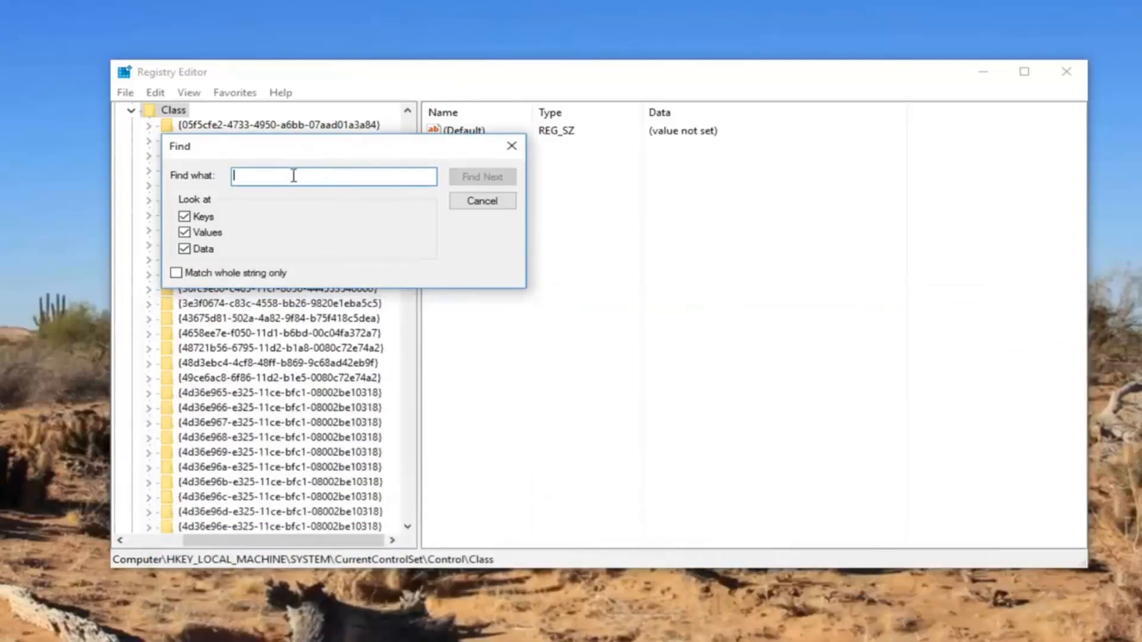
right_click(295, 174)
click(335, 243)
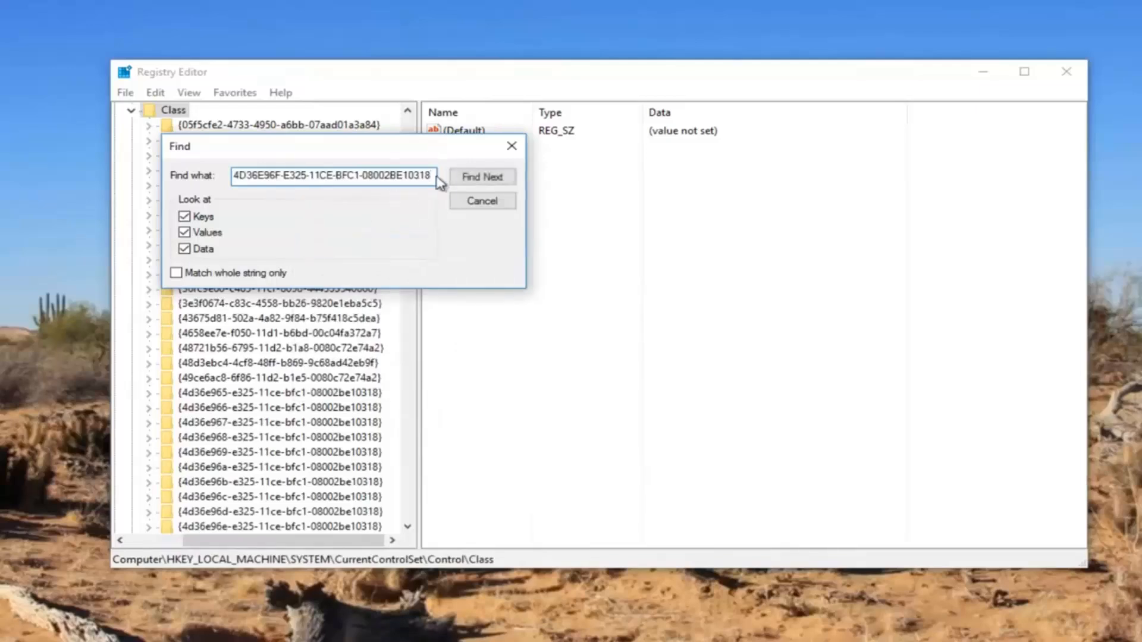
click(476, 176)
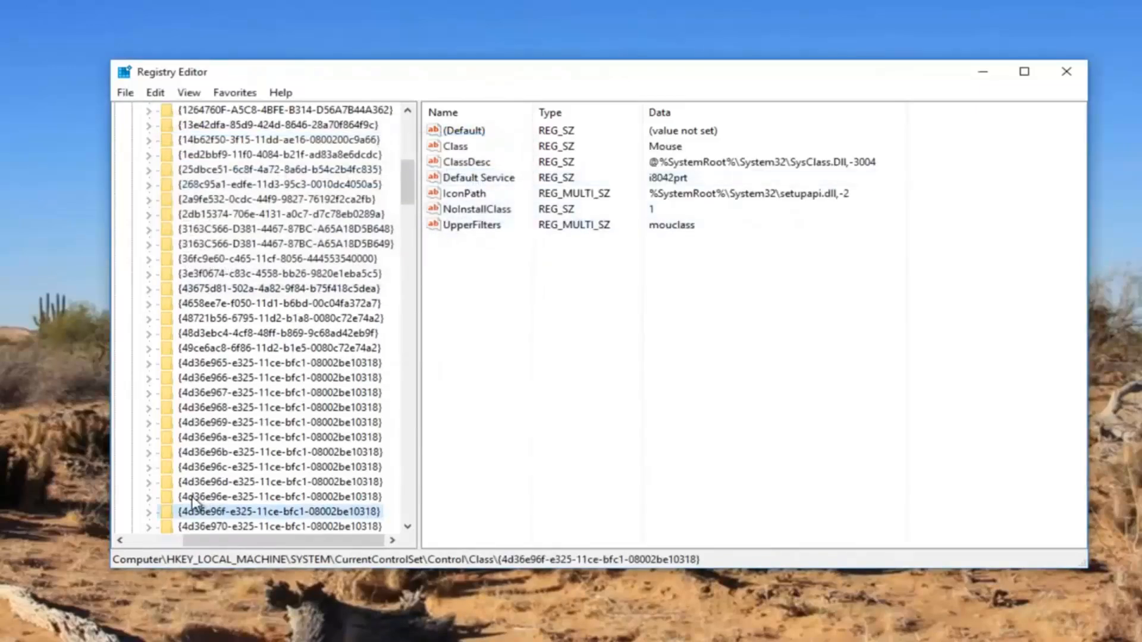
Delete the UpperFilters value from the mouse class key {4d36e96f-e325-11ce-bfc1-08002be10318}.
scroll(196, 503, down, 1)
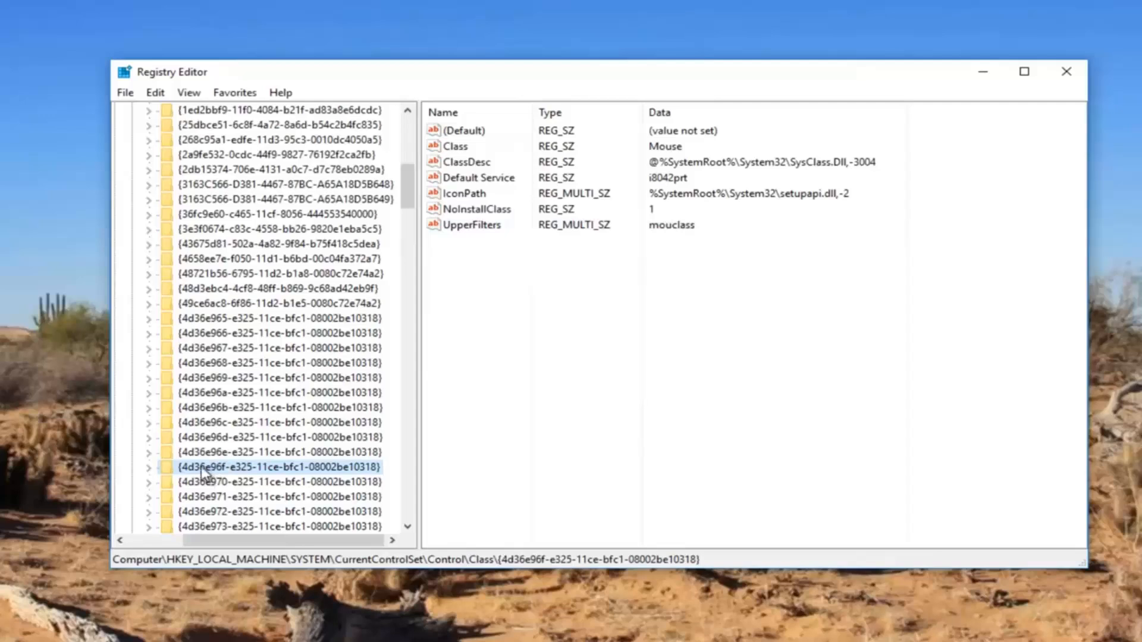
click(482, 229)
key(Delete)
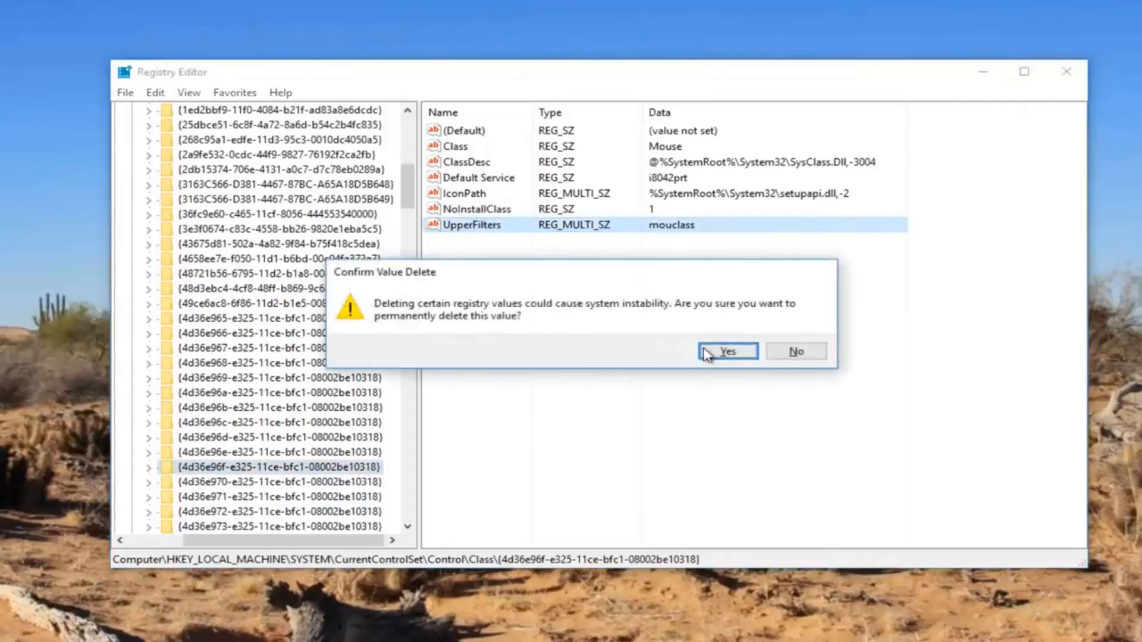
click(722, 351)
Create a new Multi-String Value in the {4d36e96f-e325-11ce-bfc1-08002be10318} key.
click(225, 467)
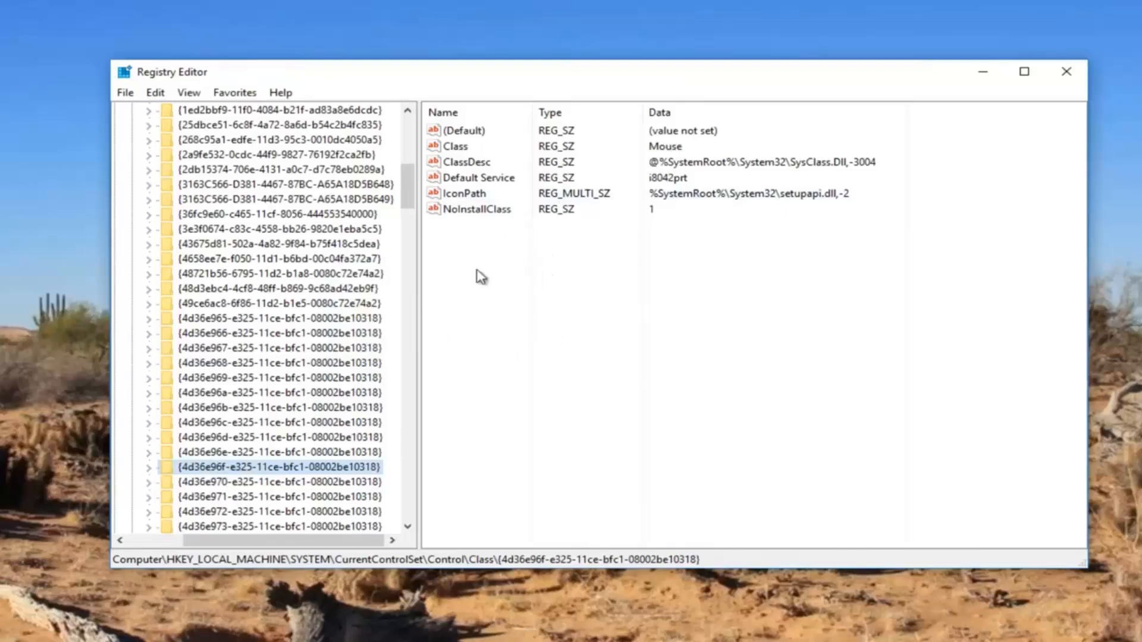
right_click(215, 474)
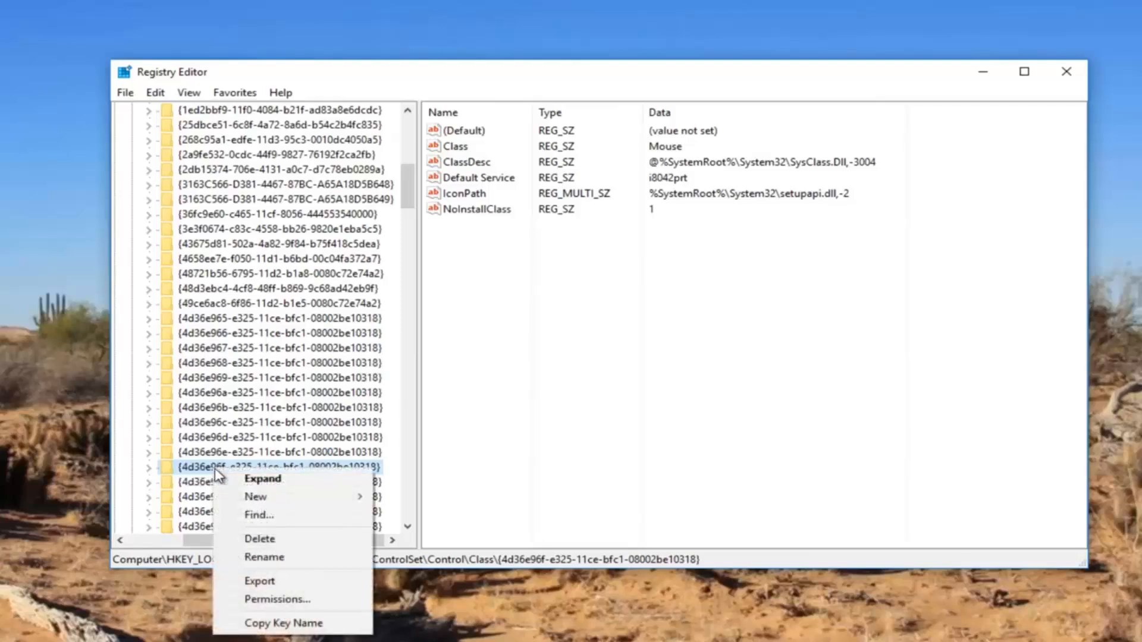
mouse_move(237, 502)
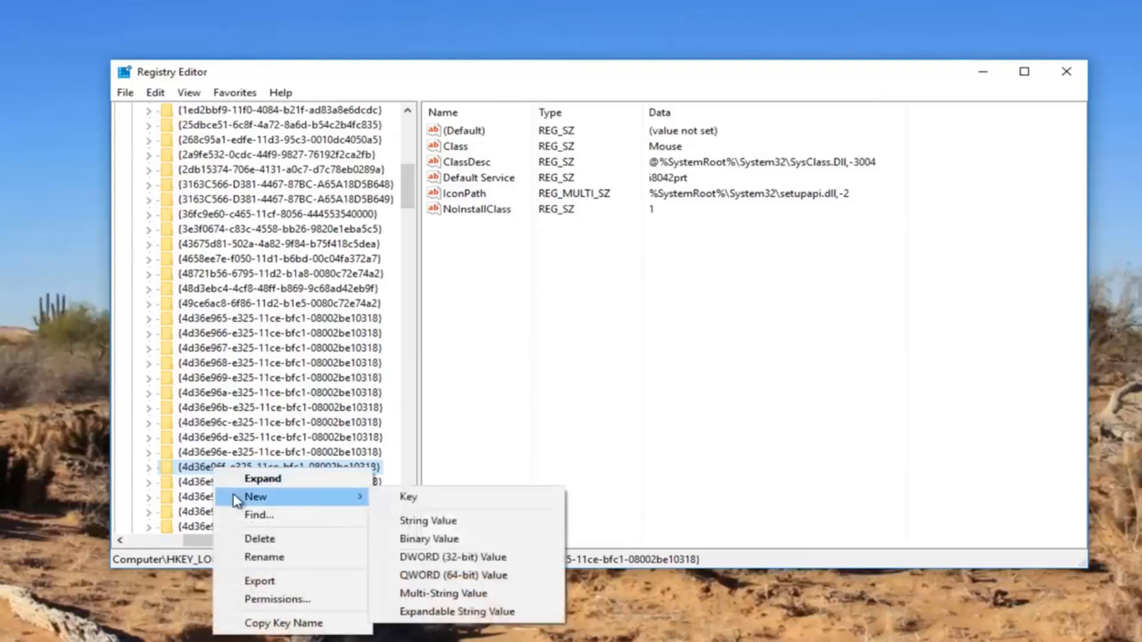
click(426, 595)
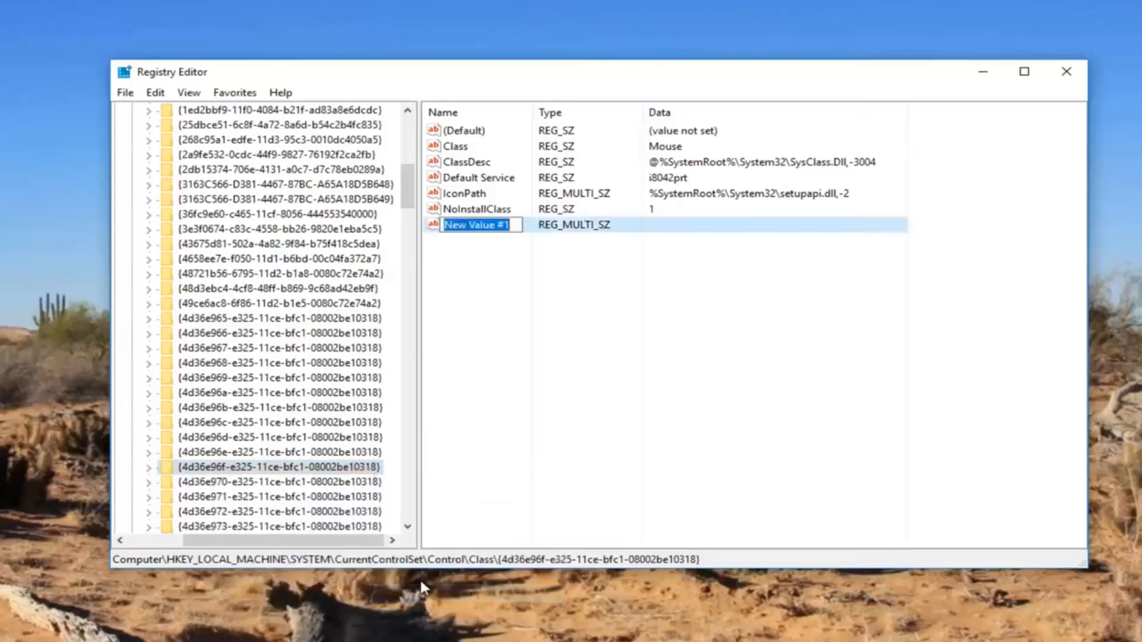
Rename the new multi-string value to Upperfilters, copied from the mouse section of the Notepad notes.
key(alt+Tab)
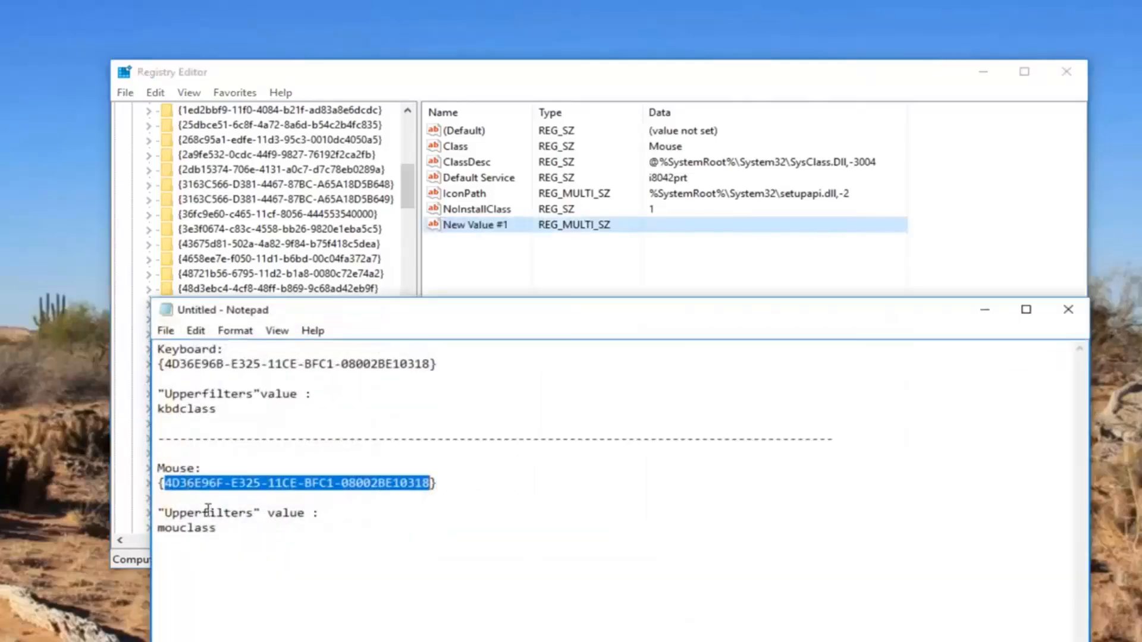
drag(255, 513, 166, 515)
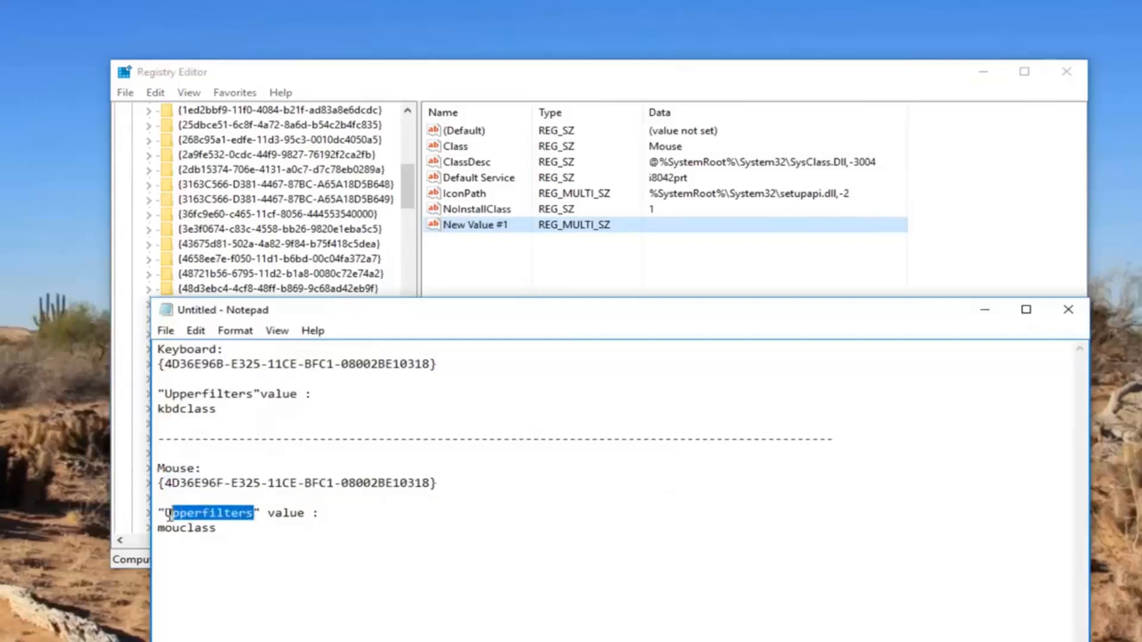
right_click(168, 514)
click(249, 340)
right_click(476, 228)
click(516, 300)
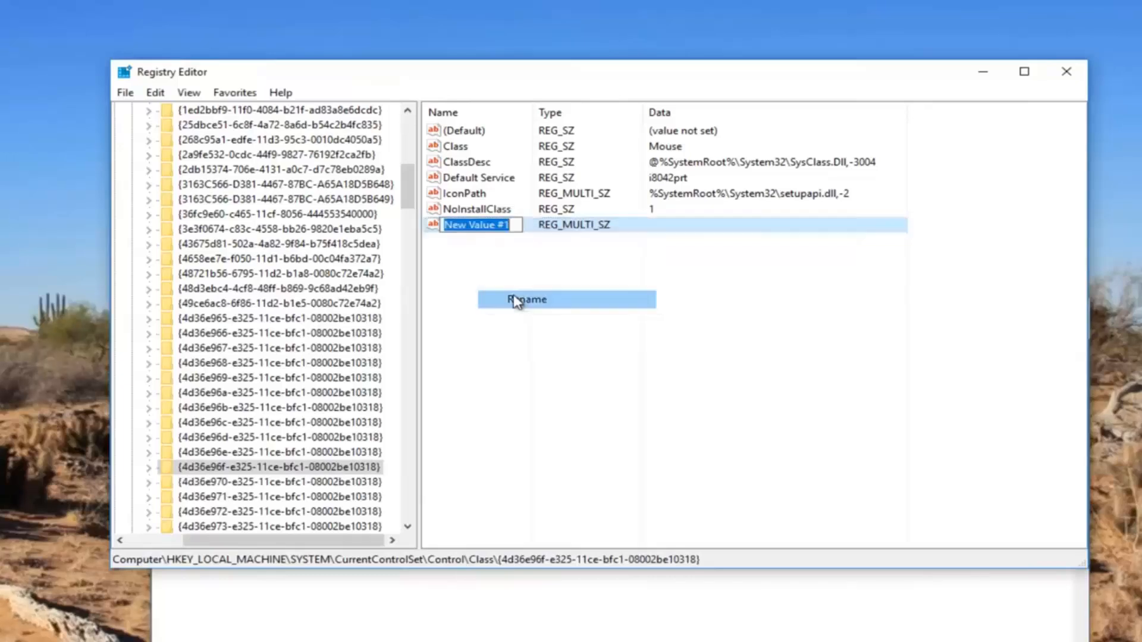
key(ctrl+v)
key(Return)
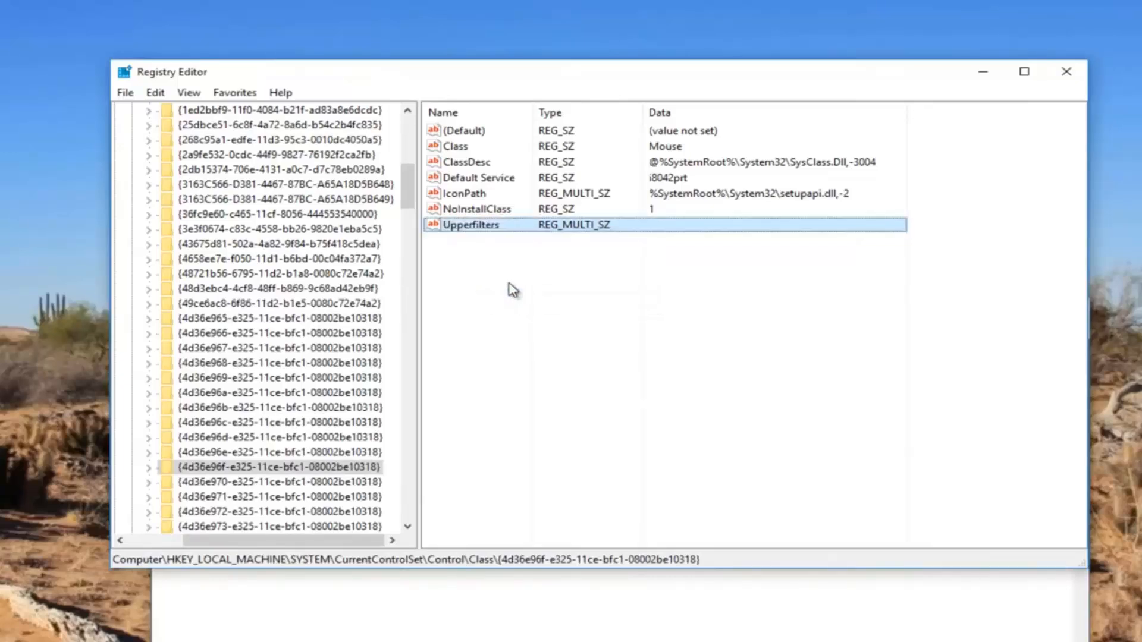
Copy mouclass from the mouse section of the Notepad notes and return to Registry Editor.
click(493, 614)
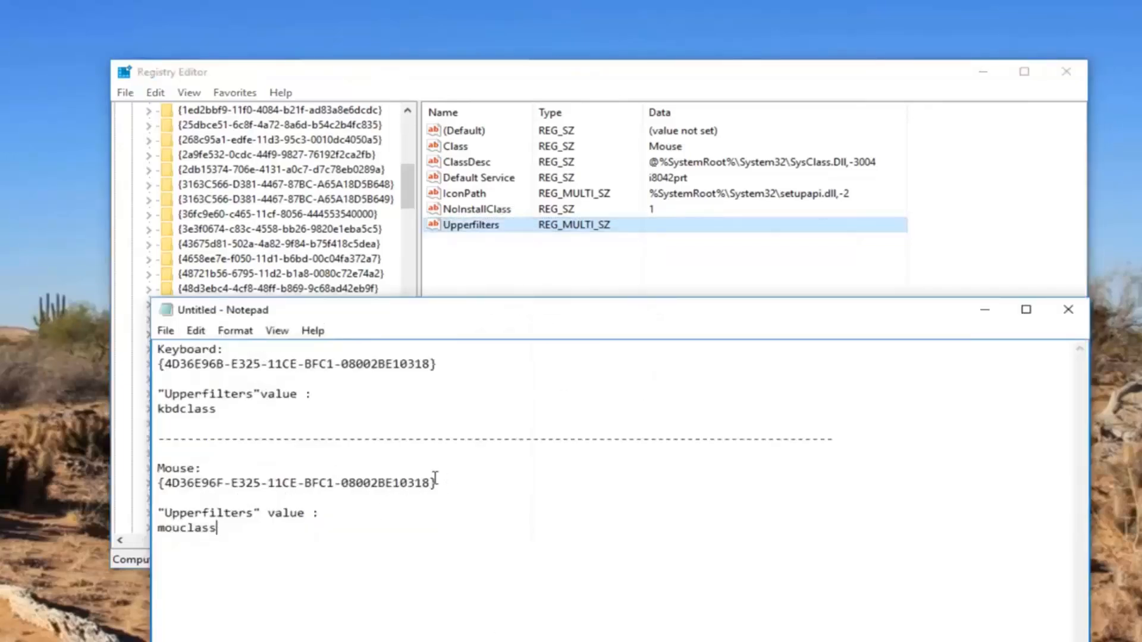
double_click(161, 528)
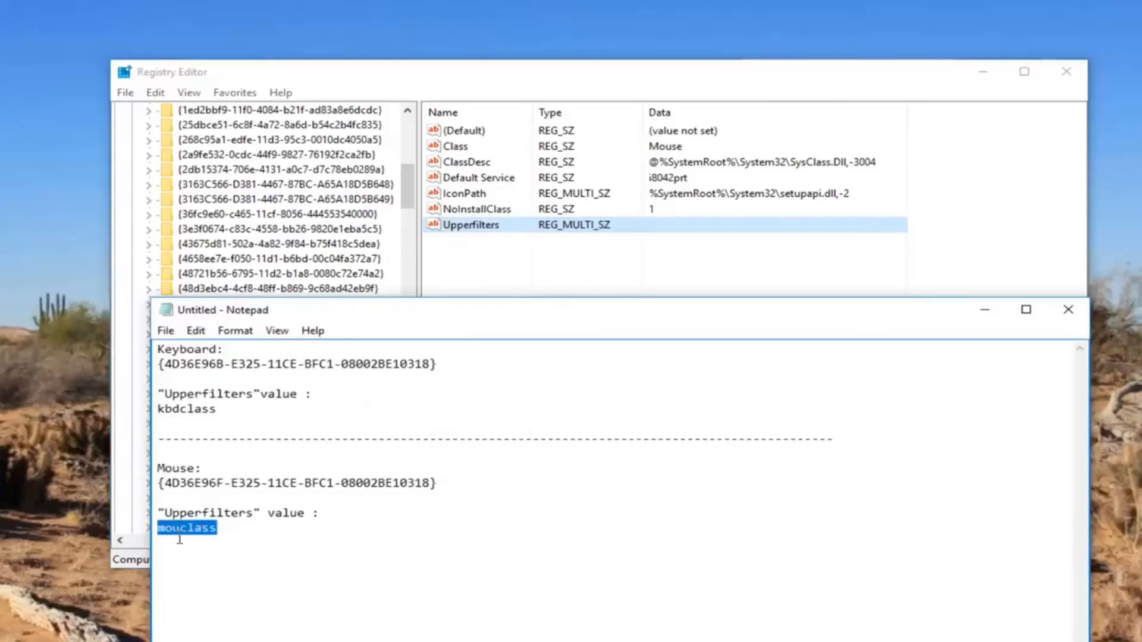
right_click(190, 531)
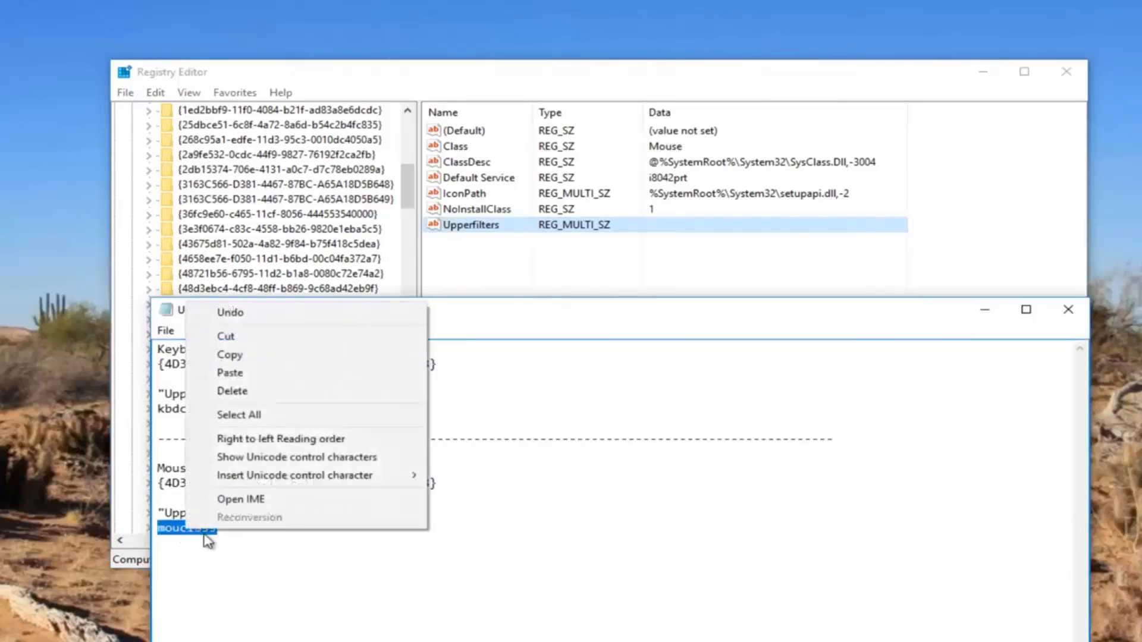
click(232, 355)
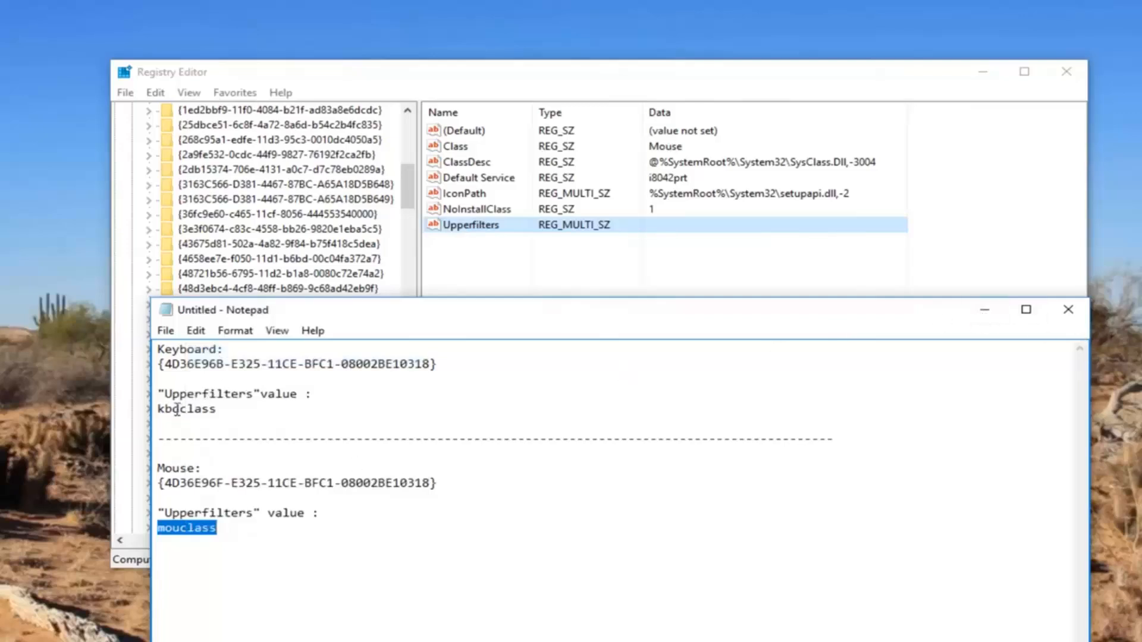
right_click(199, 515)
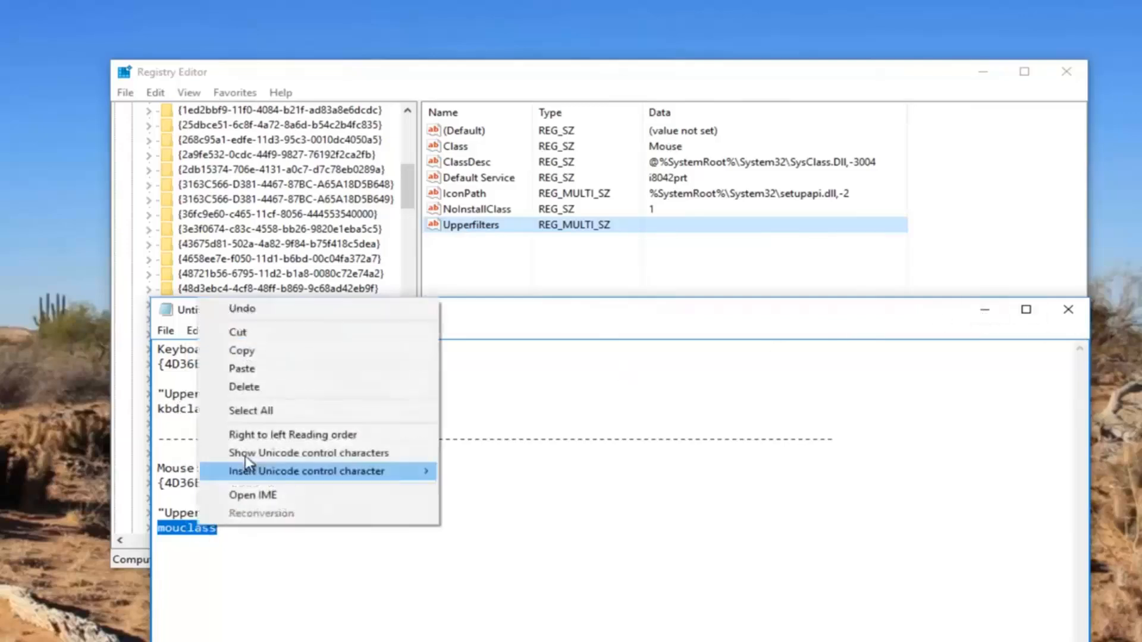
click(242, 349)
key(alt+Tab)
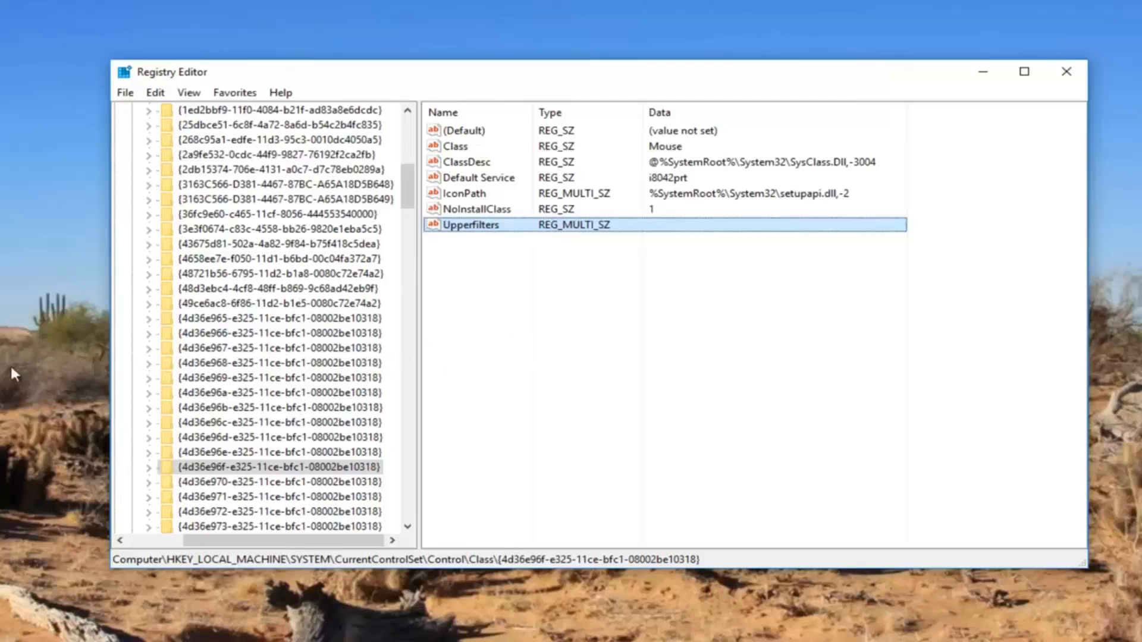
Set the value data of the mouse key's Upperfilters value to the copied text mouclass.
right_click(473, 230)
click(519, 239)
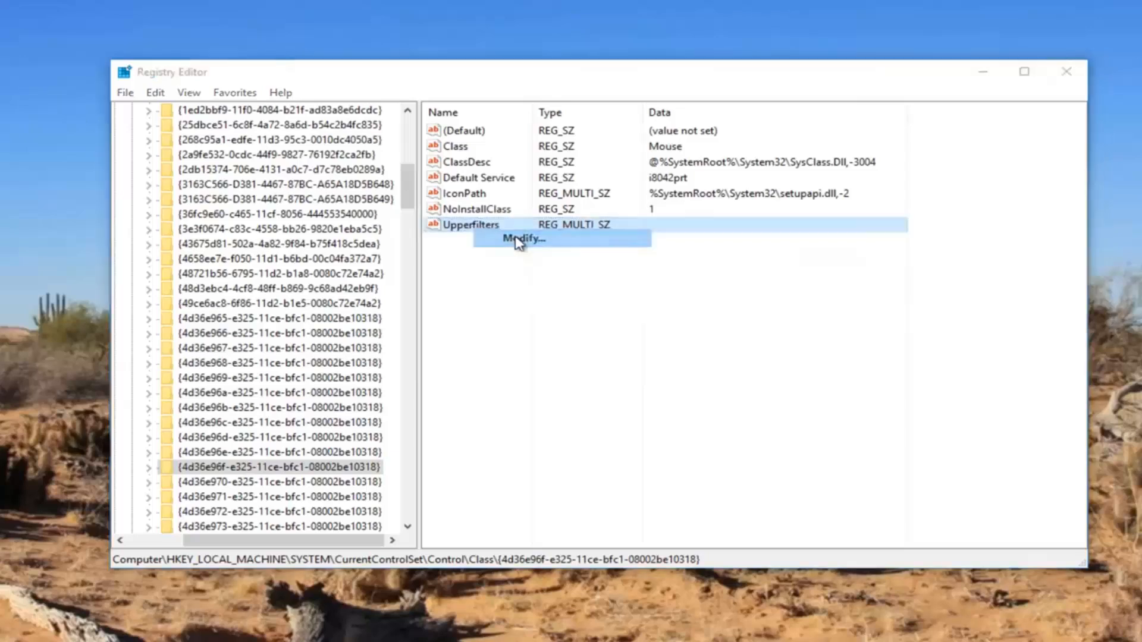
right_click(301, 260)
click(338, 327)
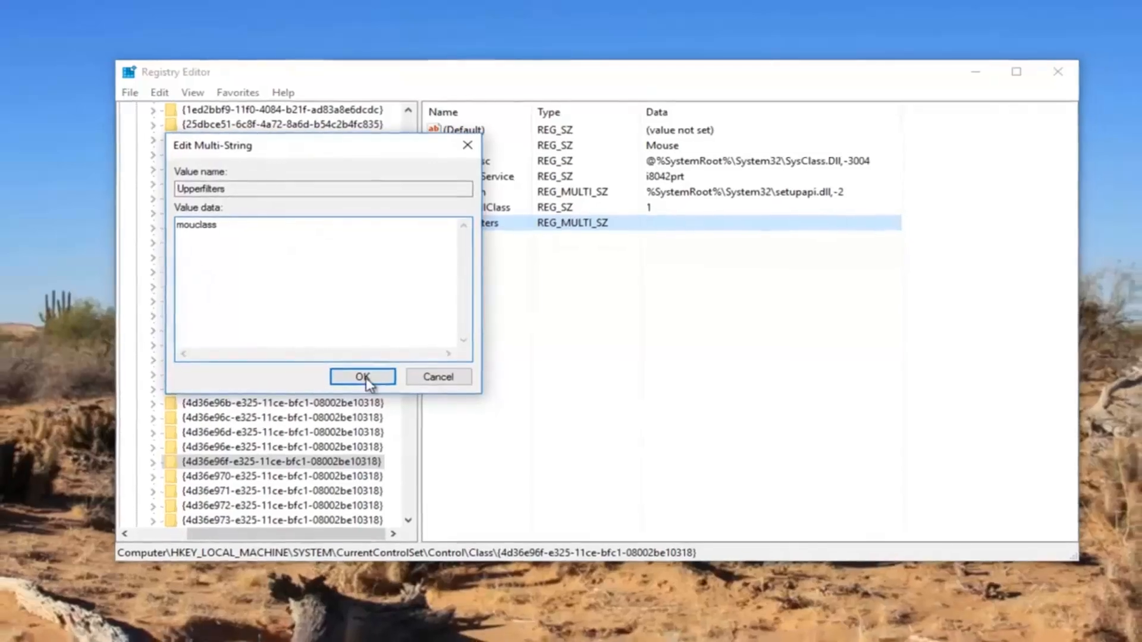
click(364, 381)
Deselect the Upperfilters value and close Registry Editor.
click(693, 328)
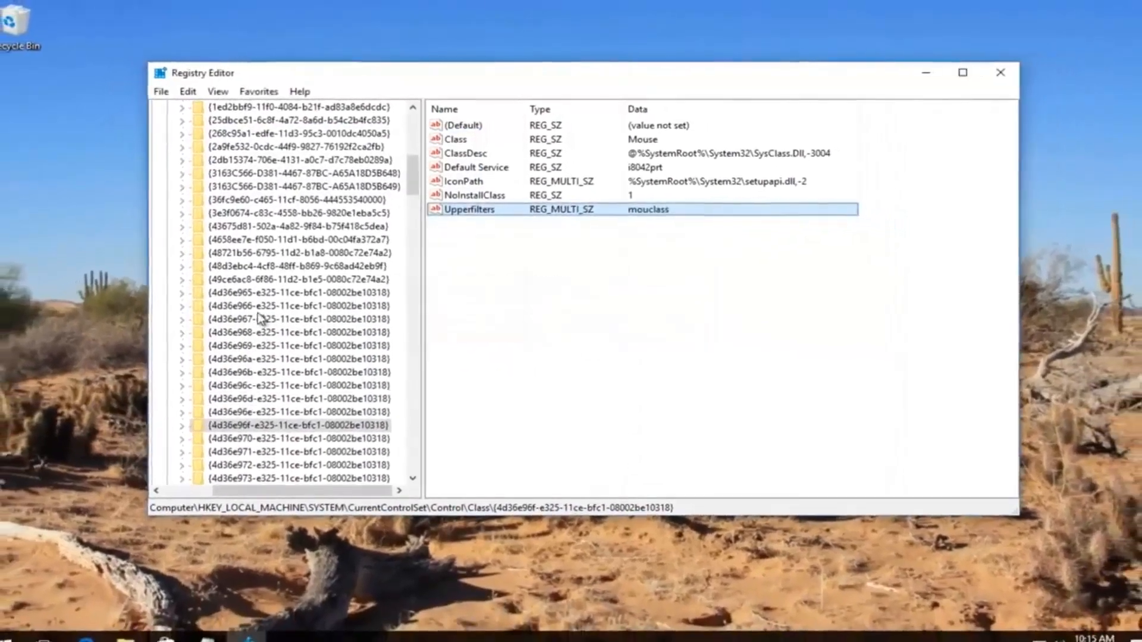
click(585, 372)
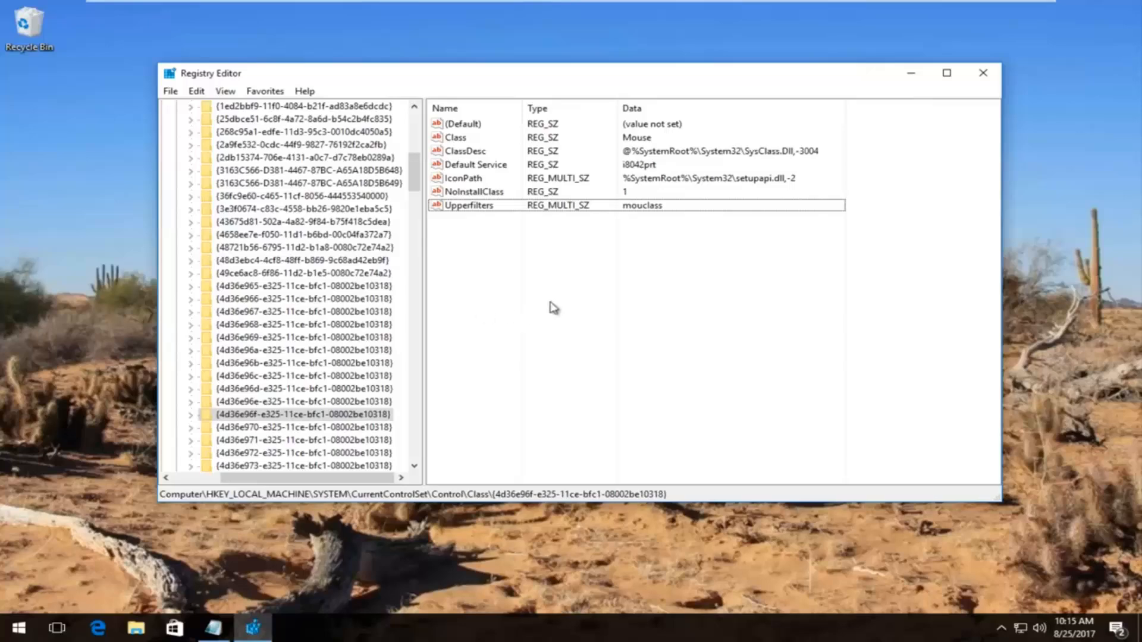
click(982, 75)
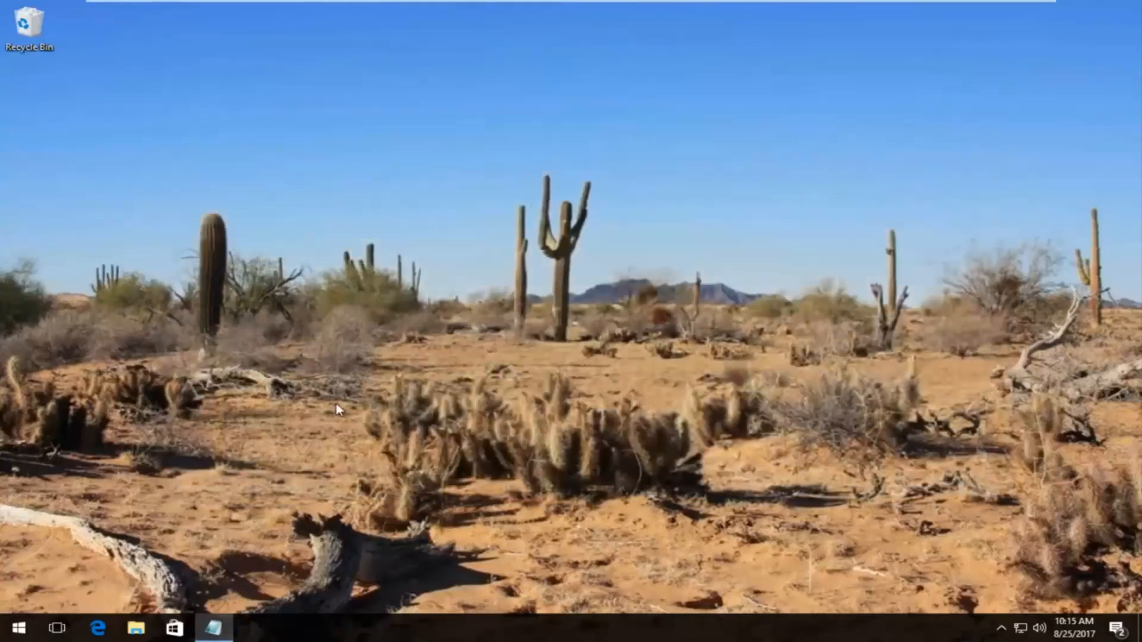